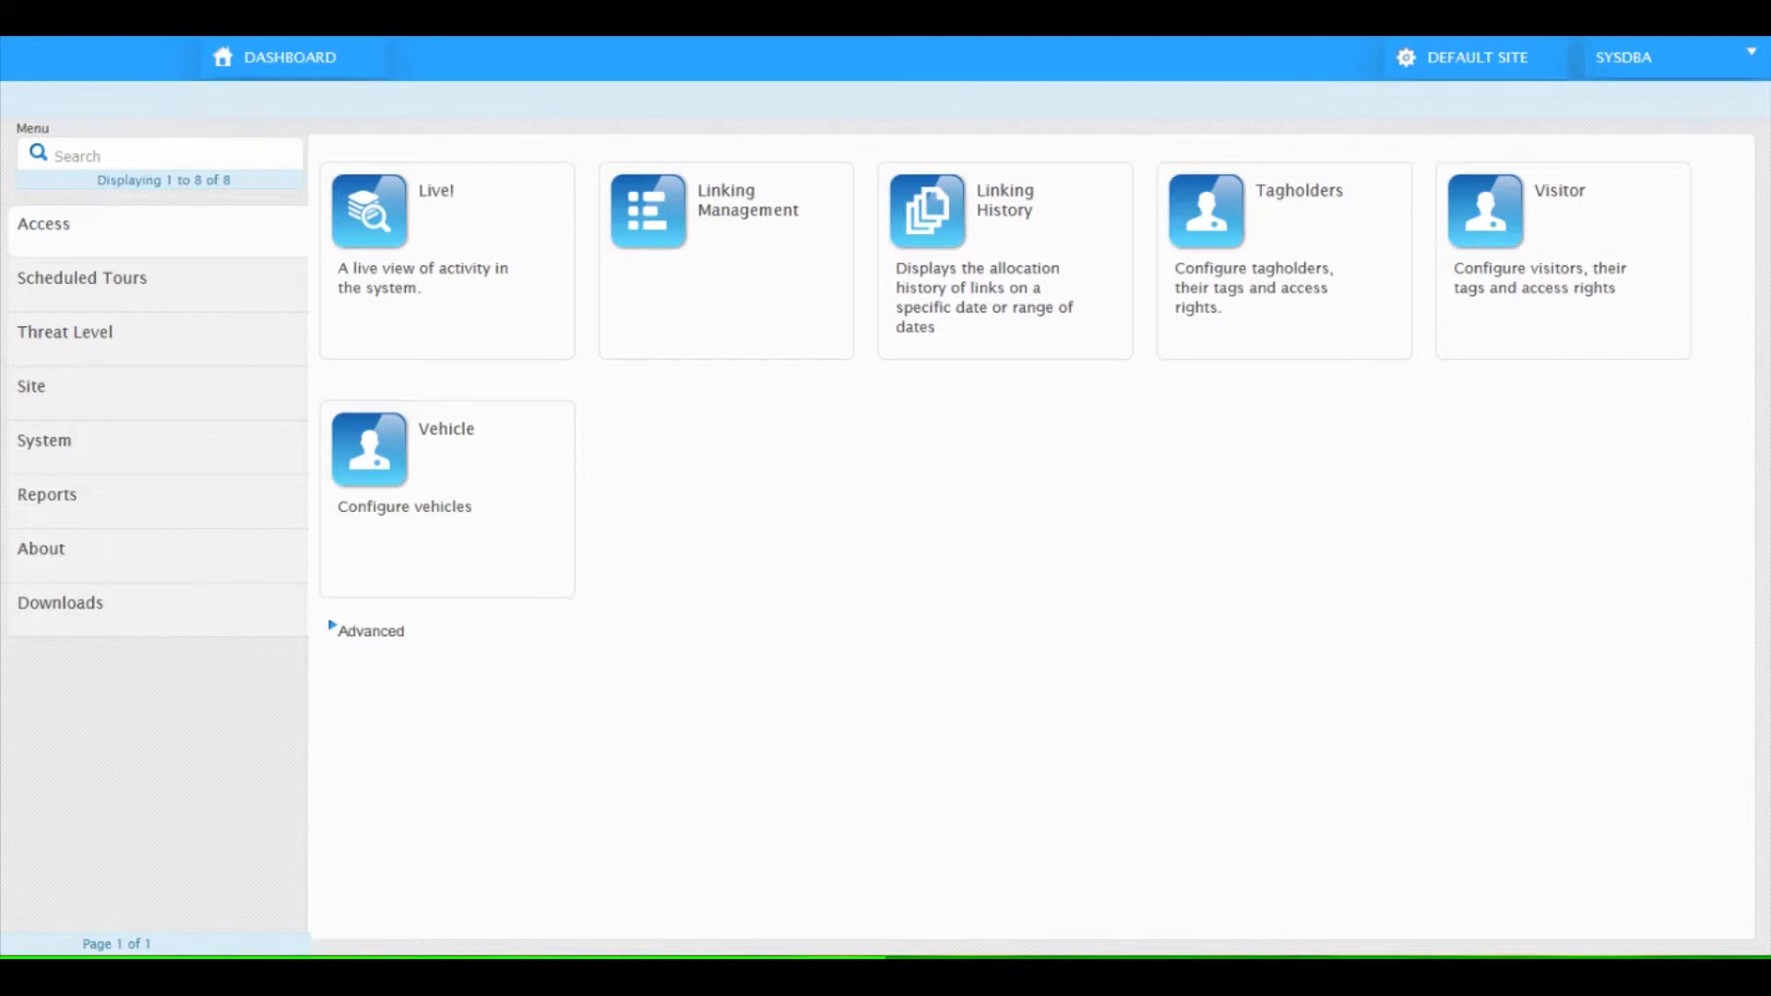
Step: Review the department and company assignments in the first three tagholder records, up to New Employees 5
click(1290, 229)
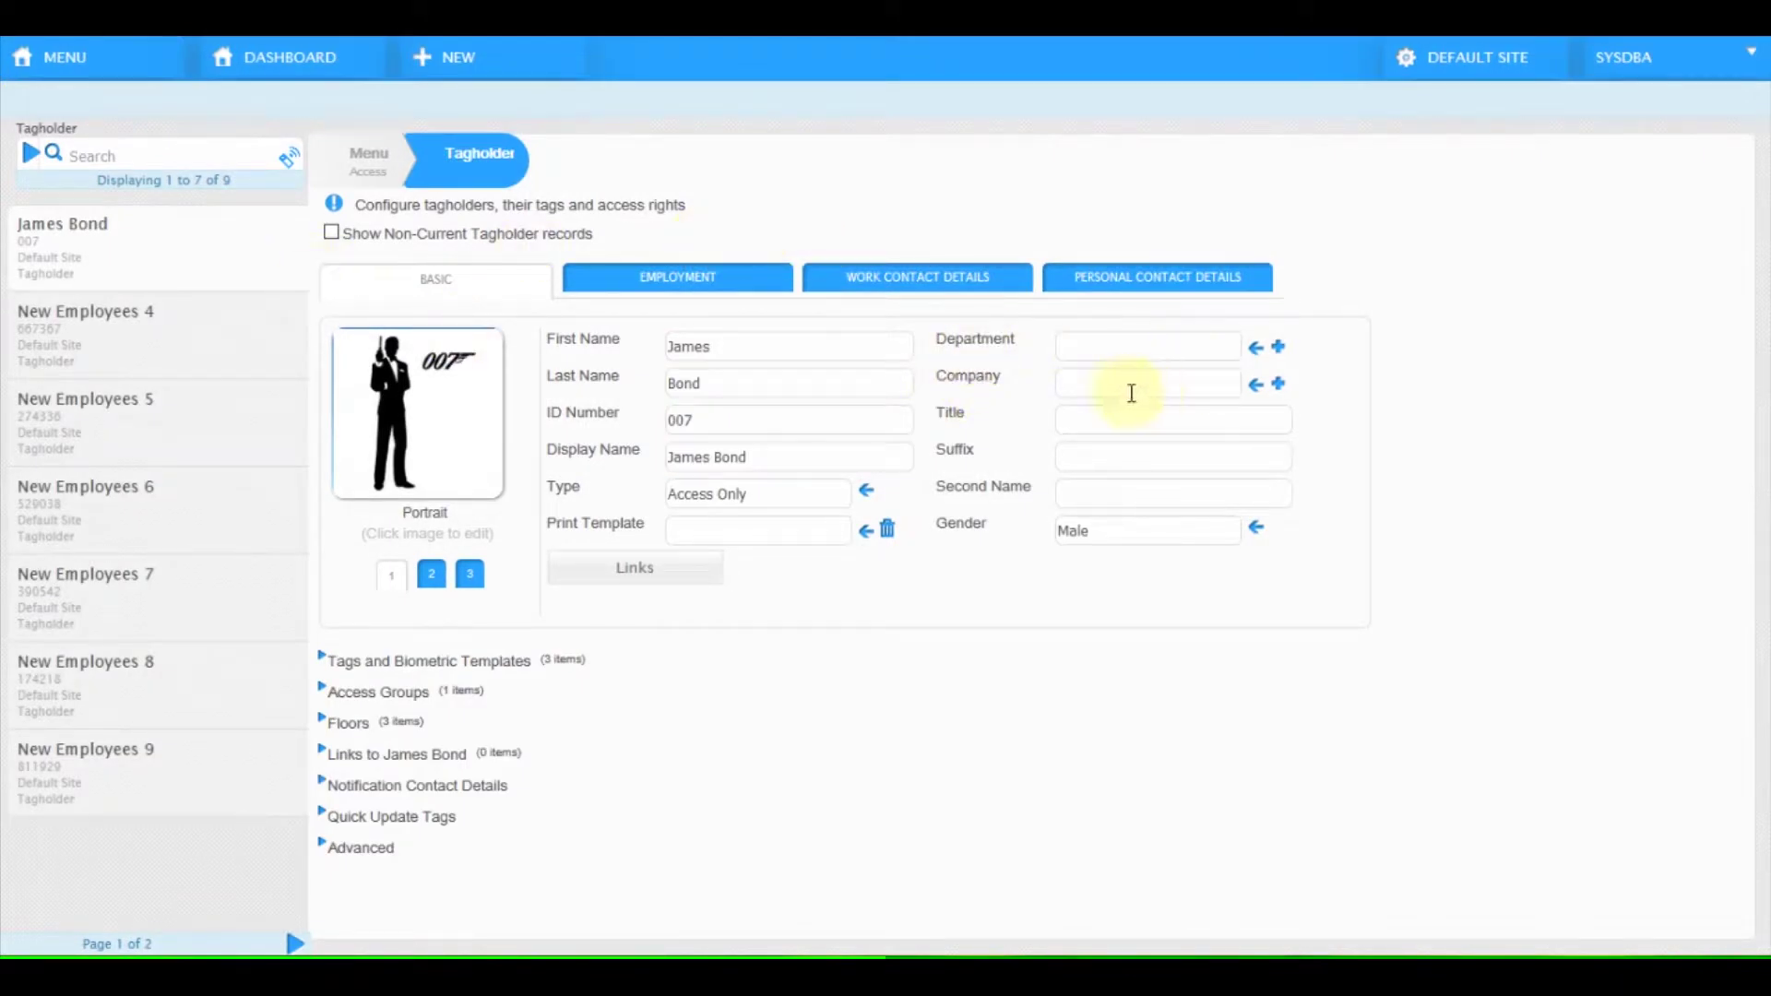
click(194, 335)
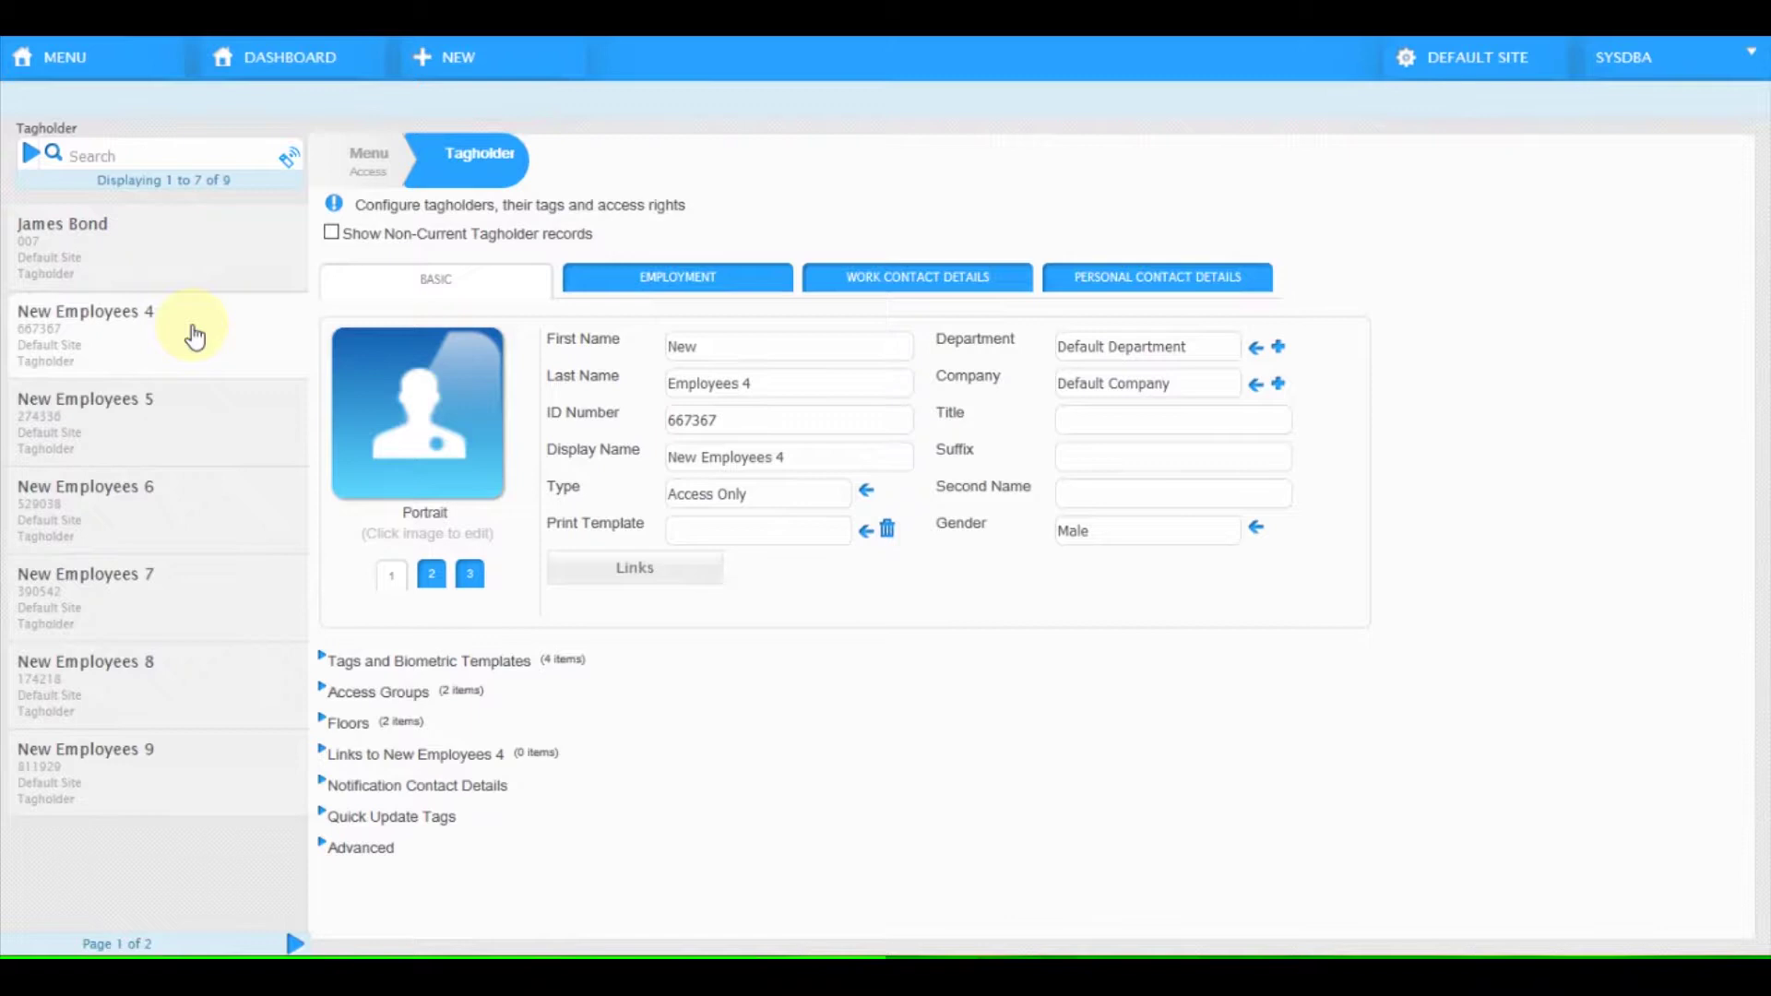
click(162, 433)
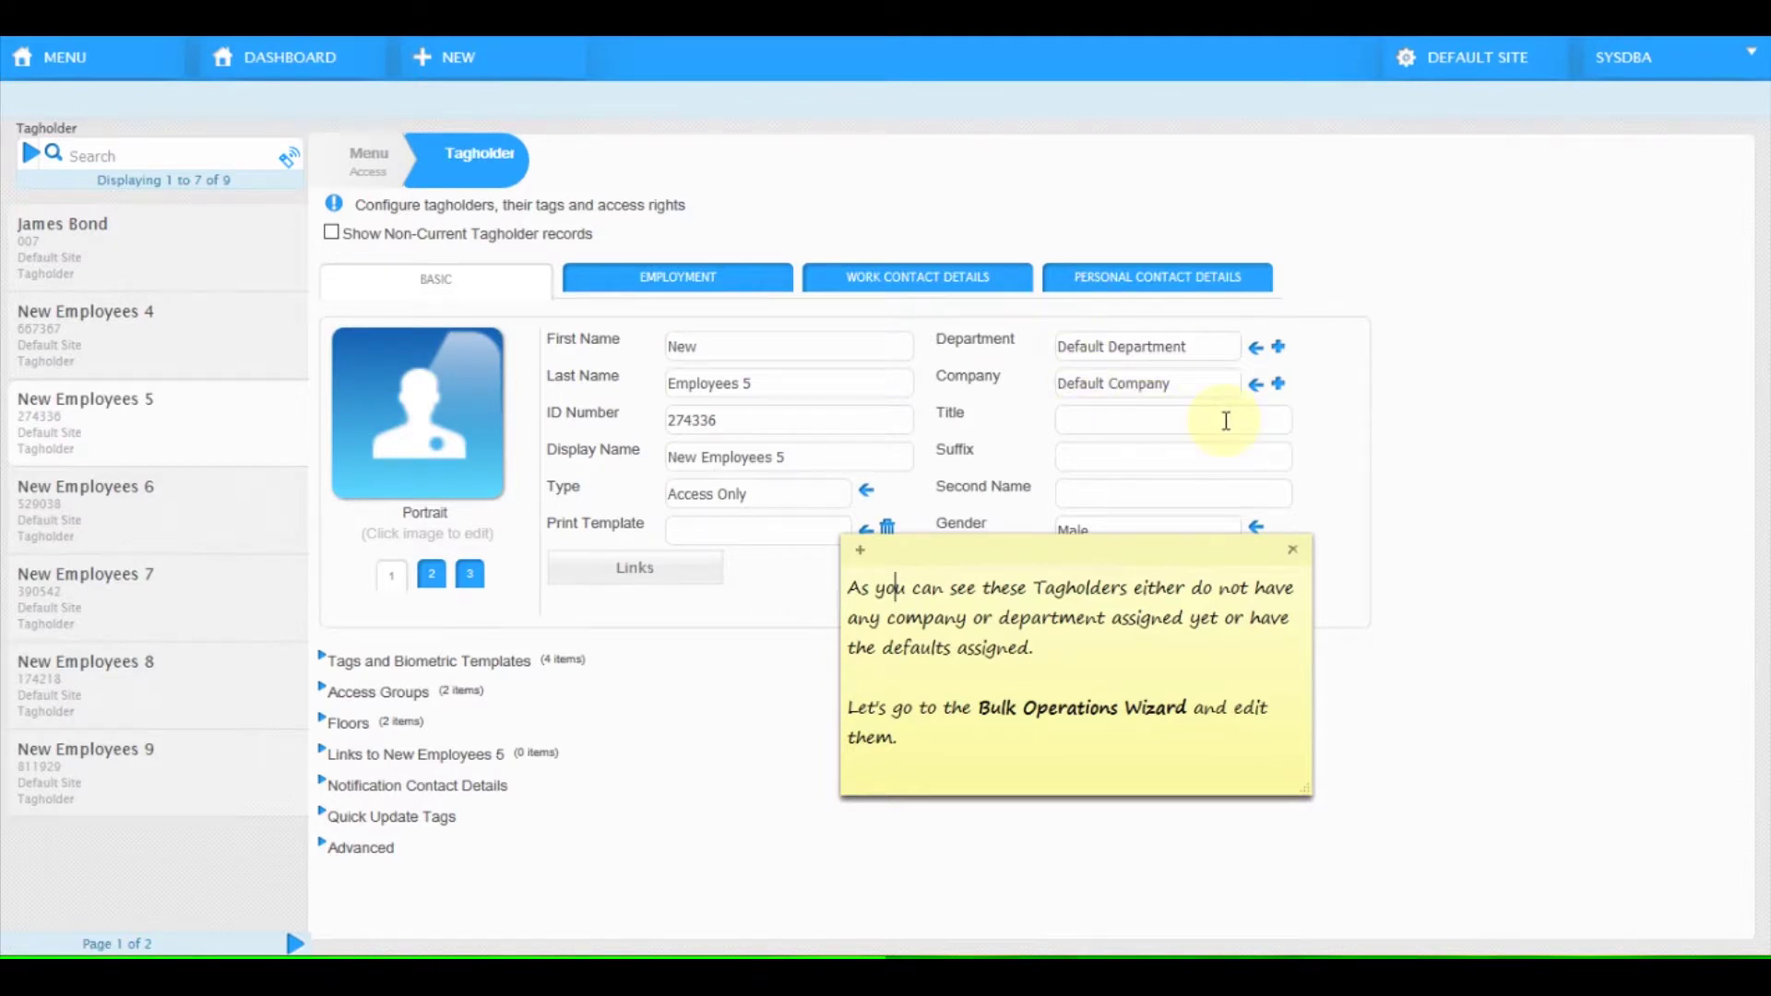
Step: Leave the tagholder records and open the Bulk Operations Wizard from the advanced access options
click(369, 163)
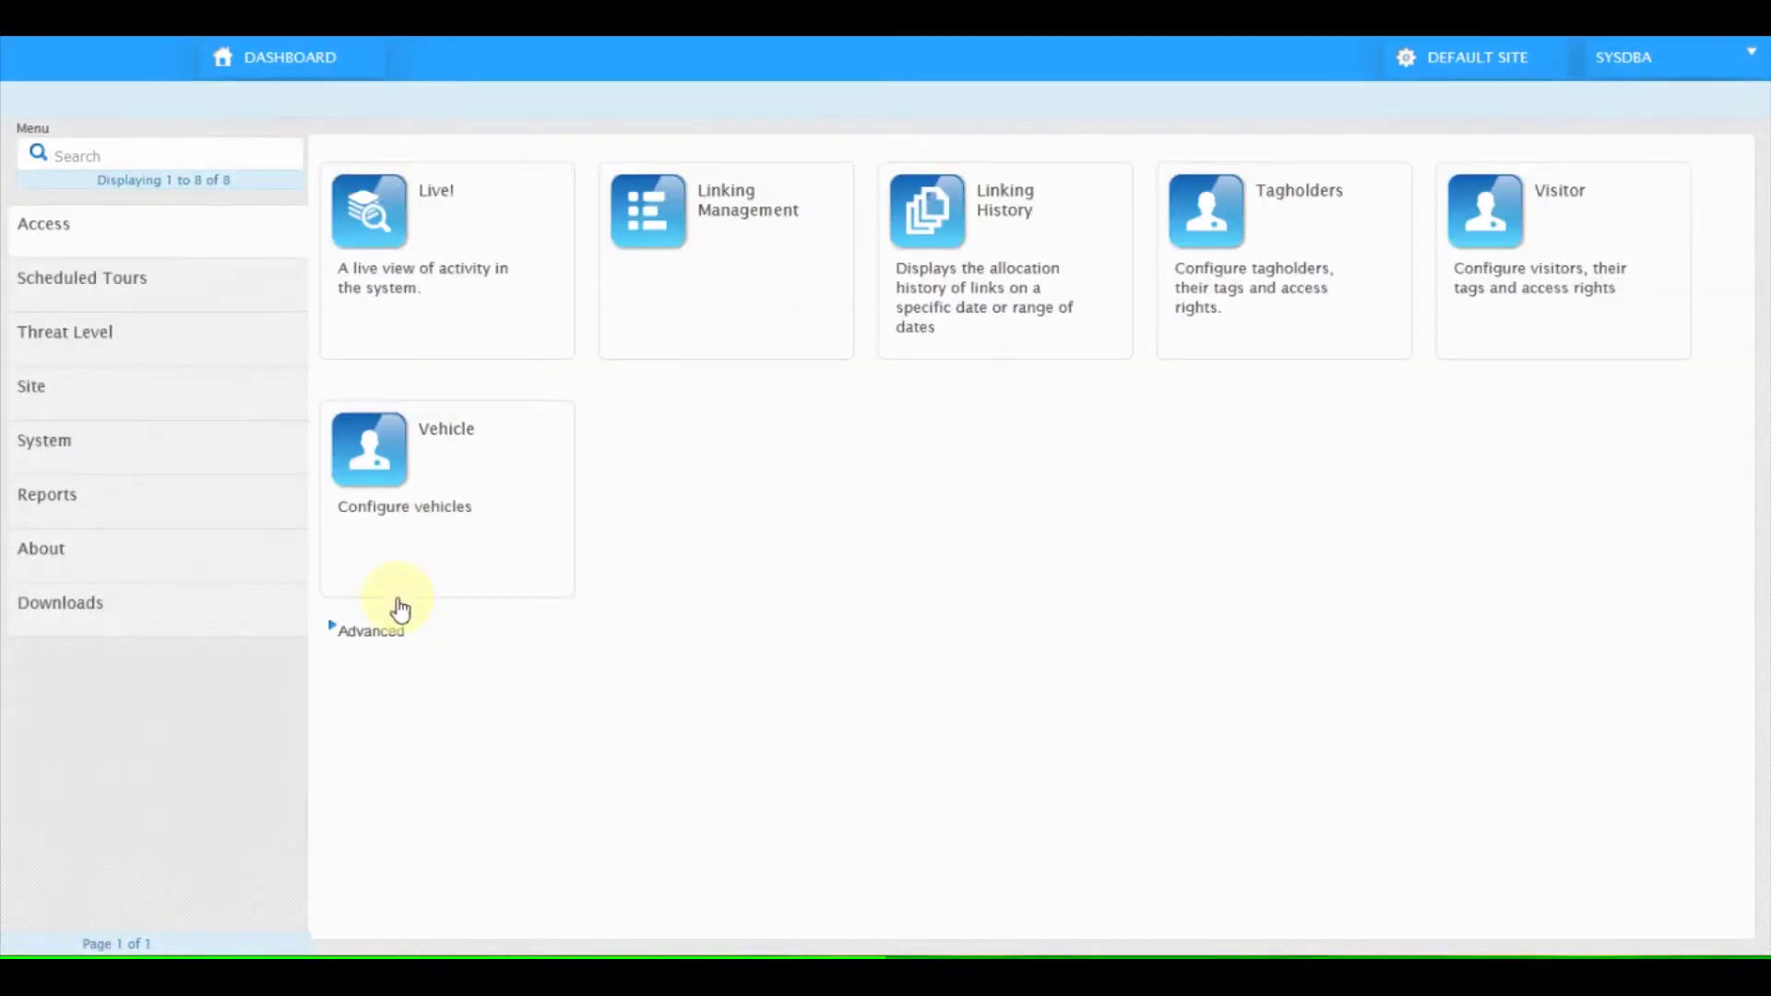
click(370, 631)
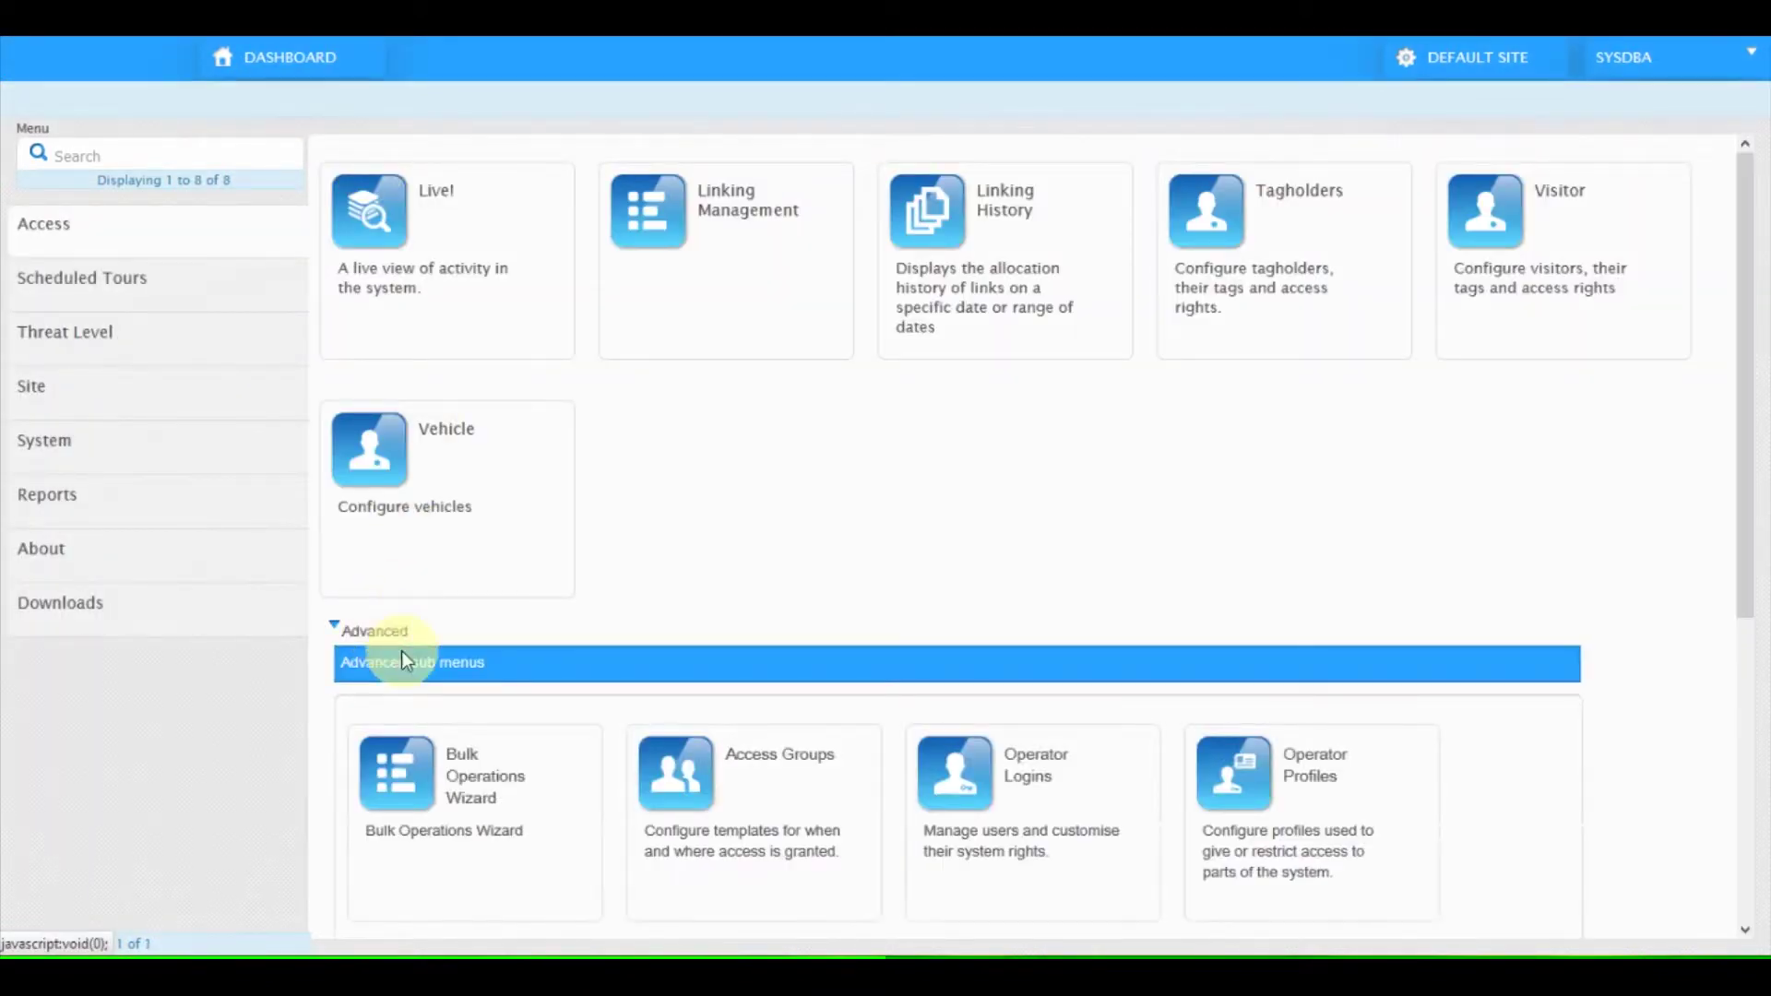
click(467, 833)
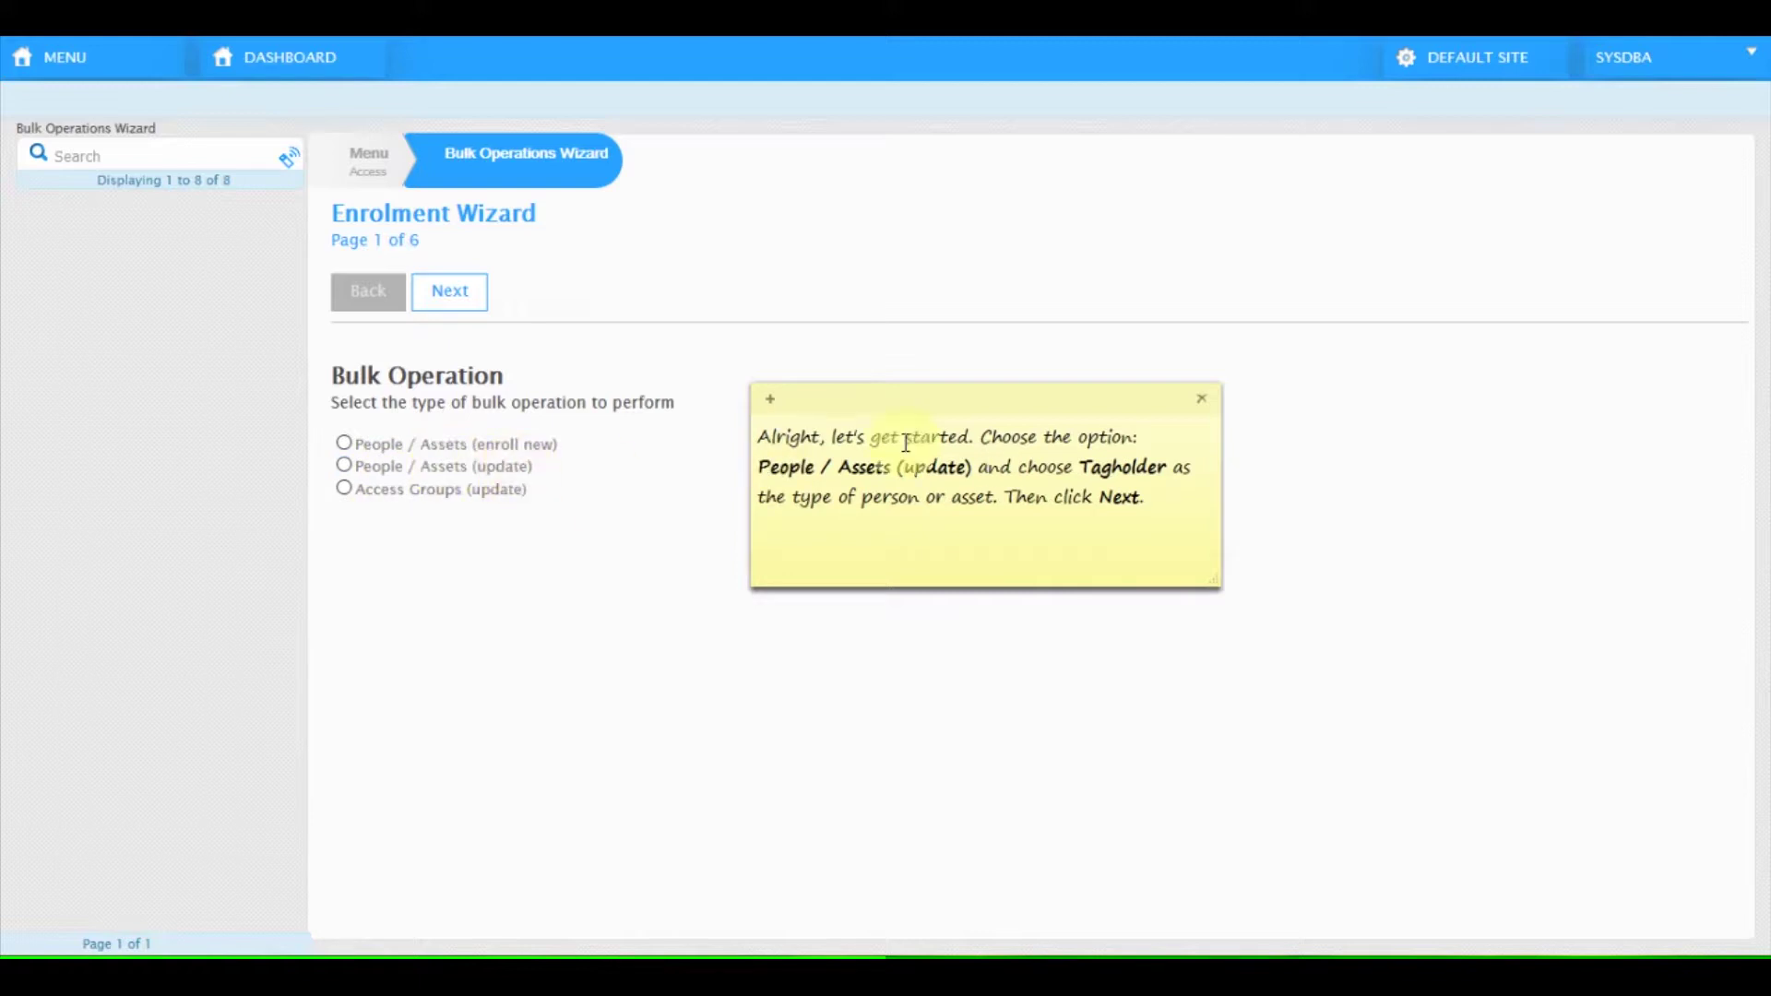
drag(952, 396, 1597, 504)
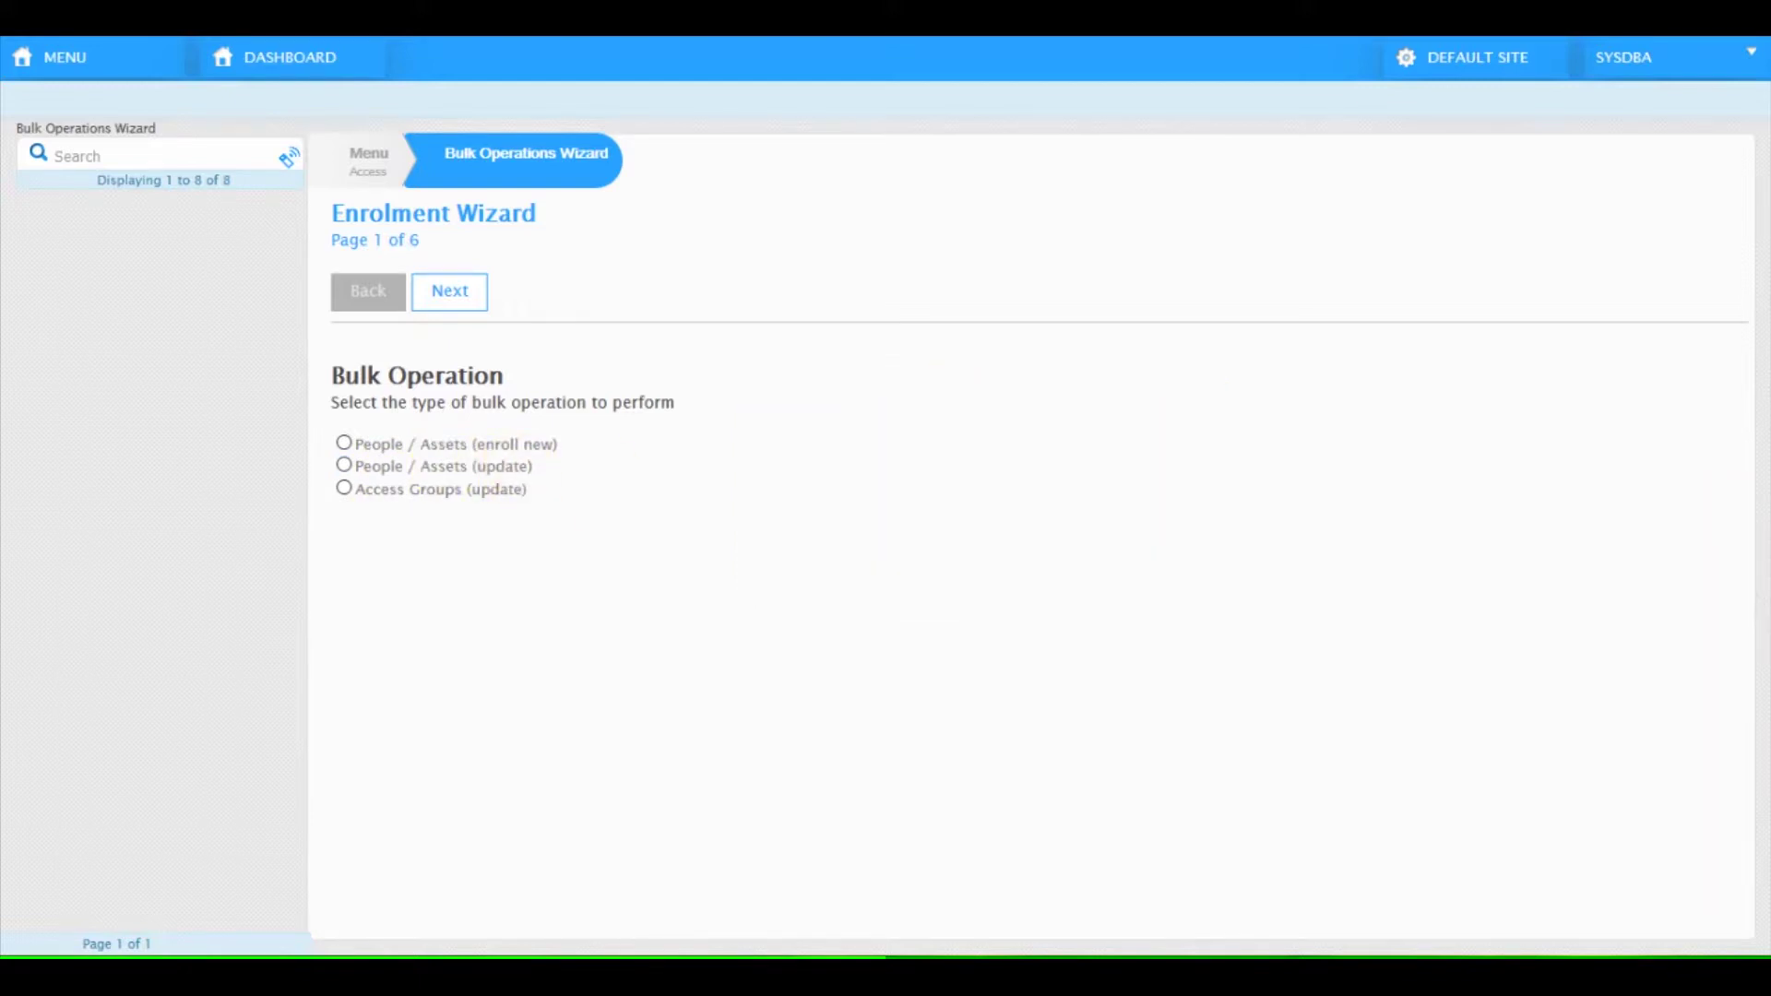
Step: Set the bulk operation to People / Assets (update) with Tagholder as the person/asset type, and continue to the people selection
click(486, 467)
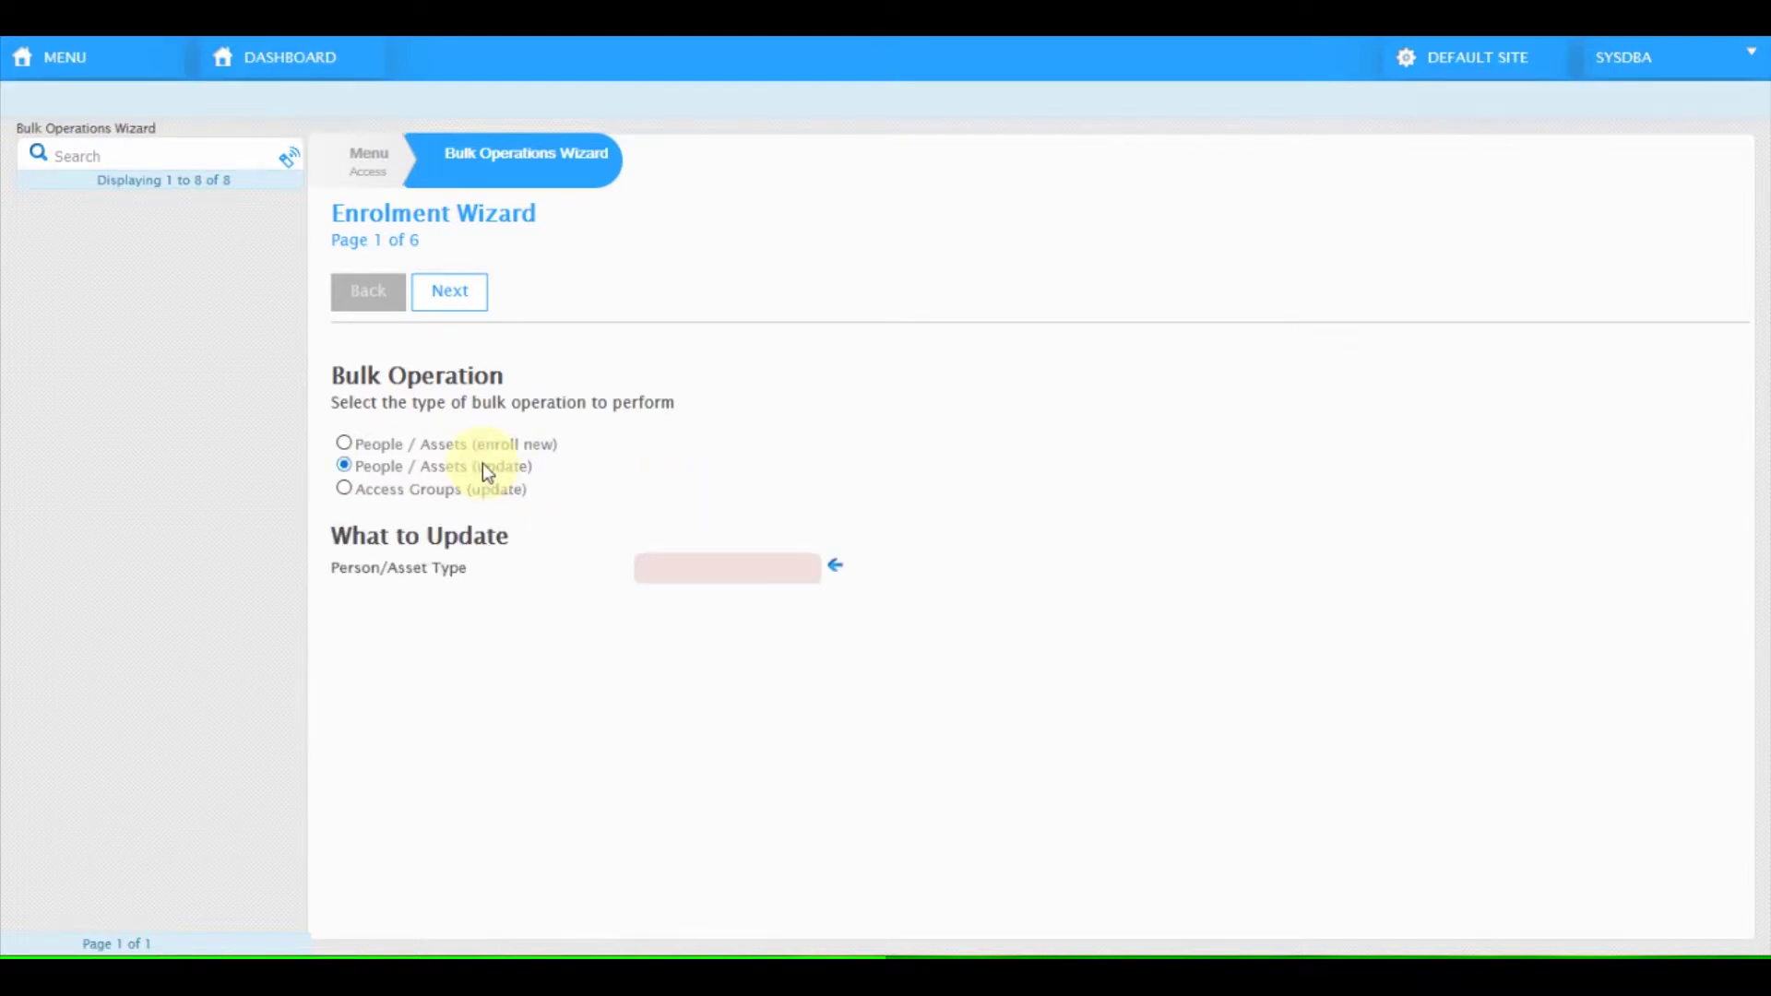
click(661, 567)
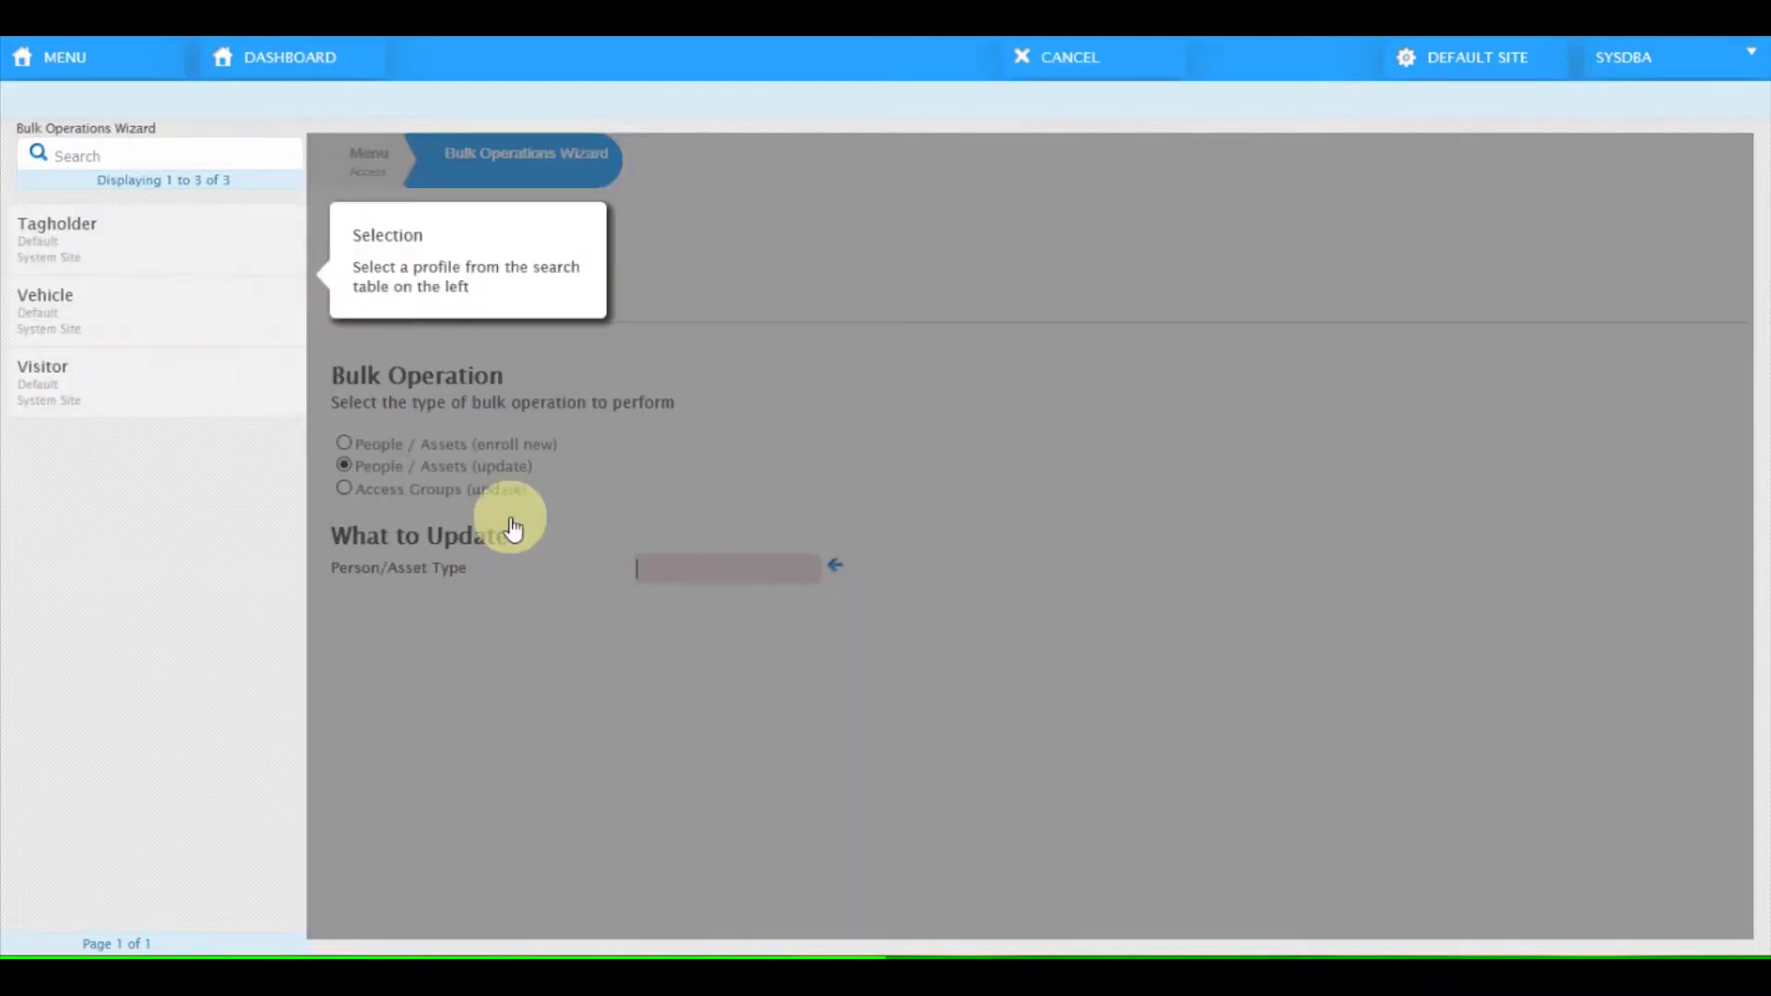
click(232, 260)
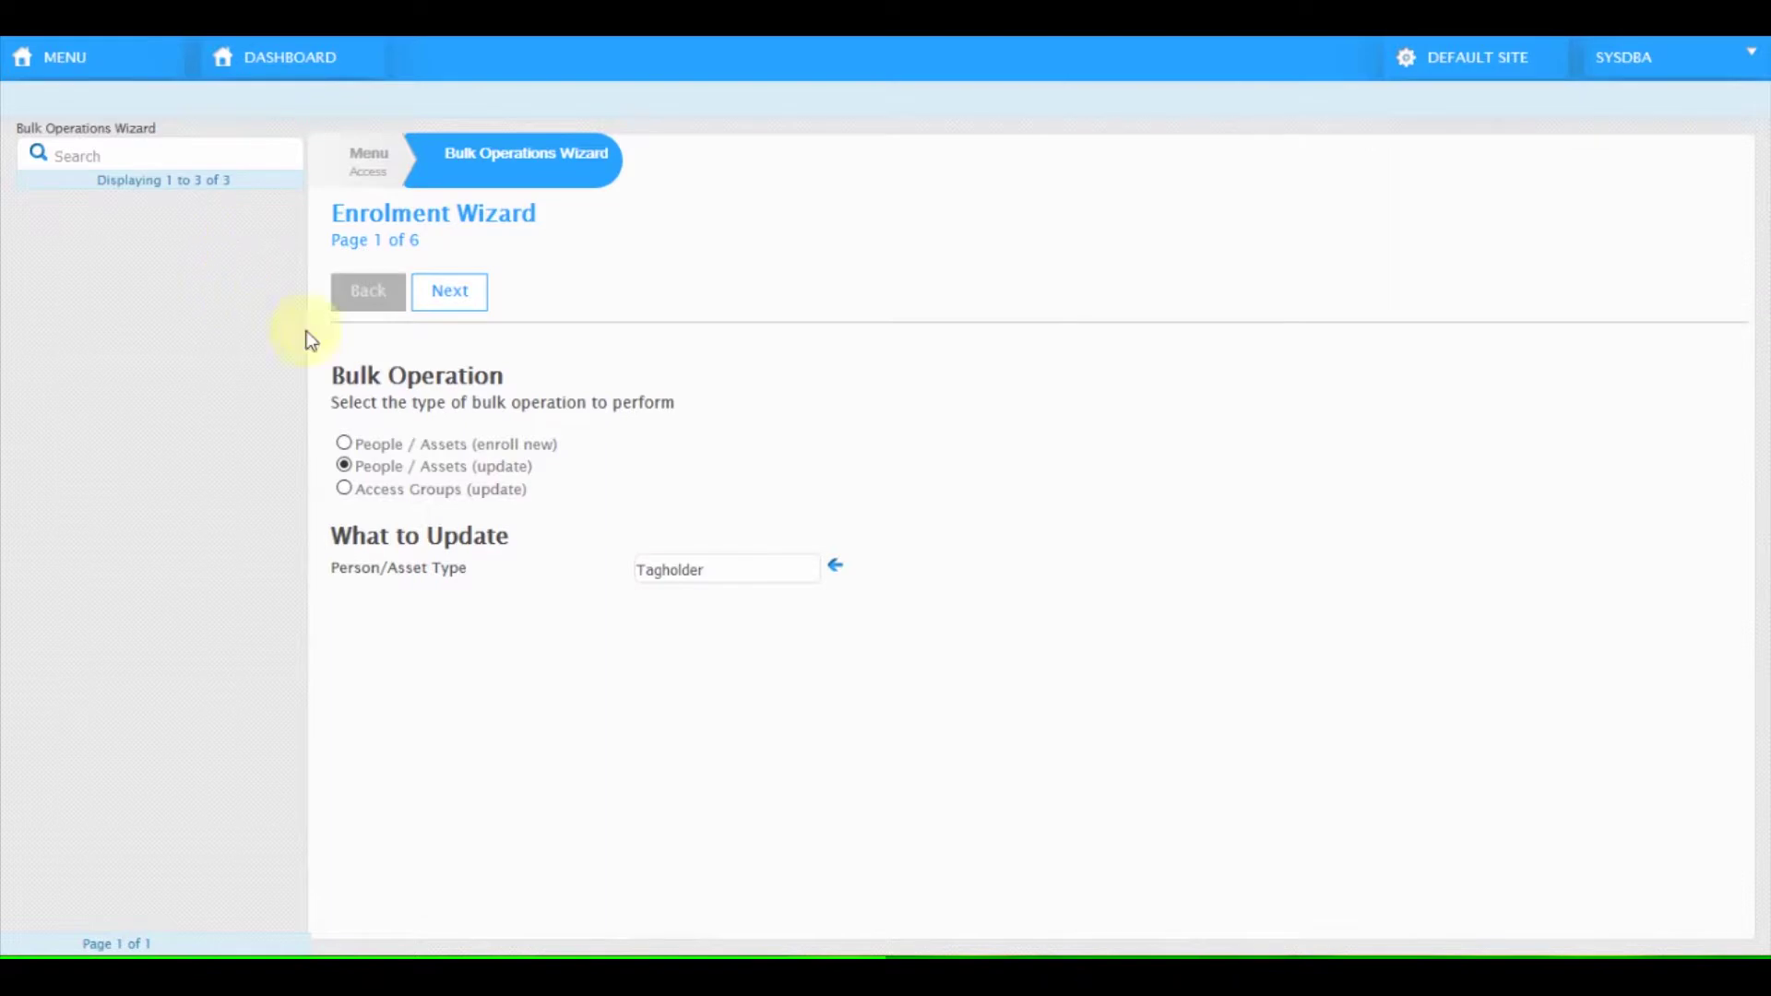
click(449, 293)
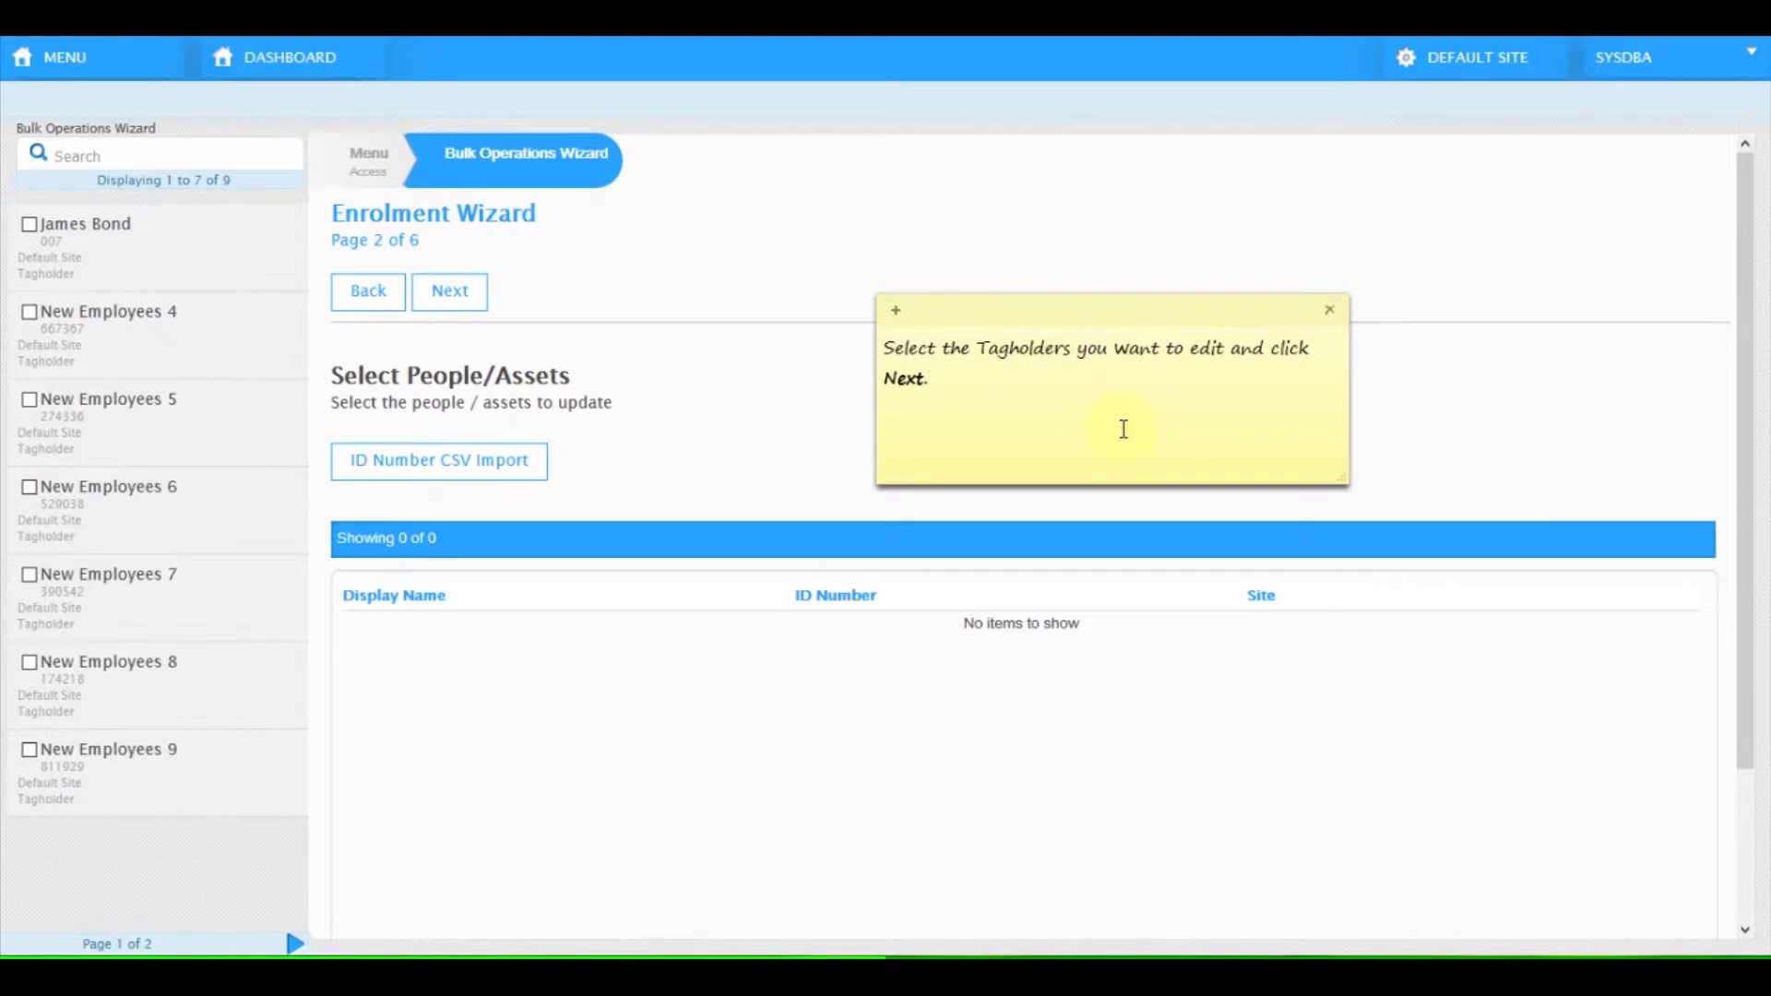
Step: Select the first four listed tagholders, through New Employees 6, for the update and continue to the action selection
click(35, 226)
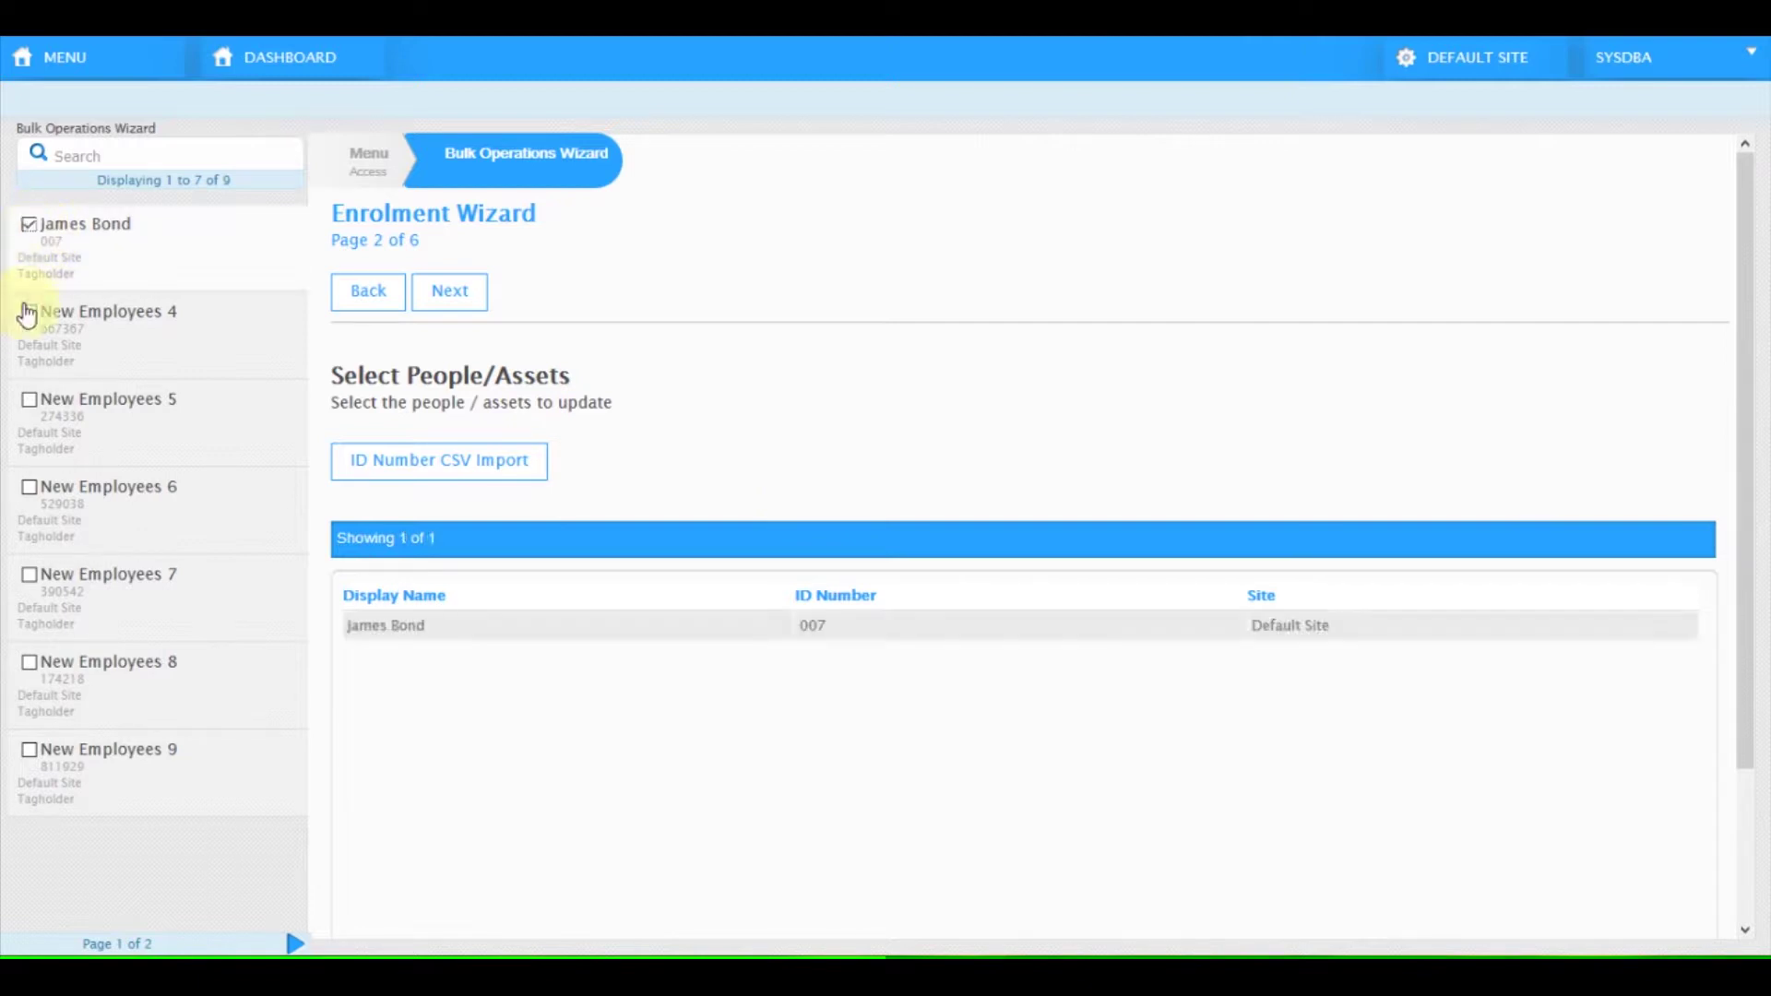
click(29, 313)
click(30, 404)
click(29, 489)
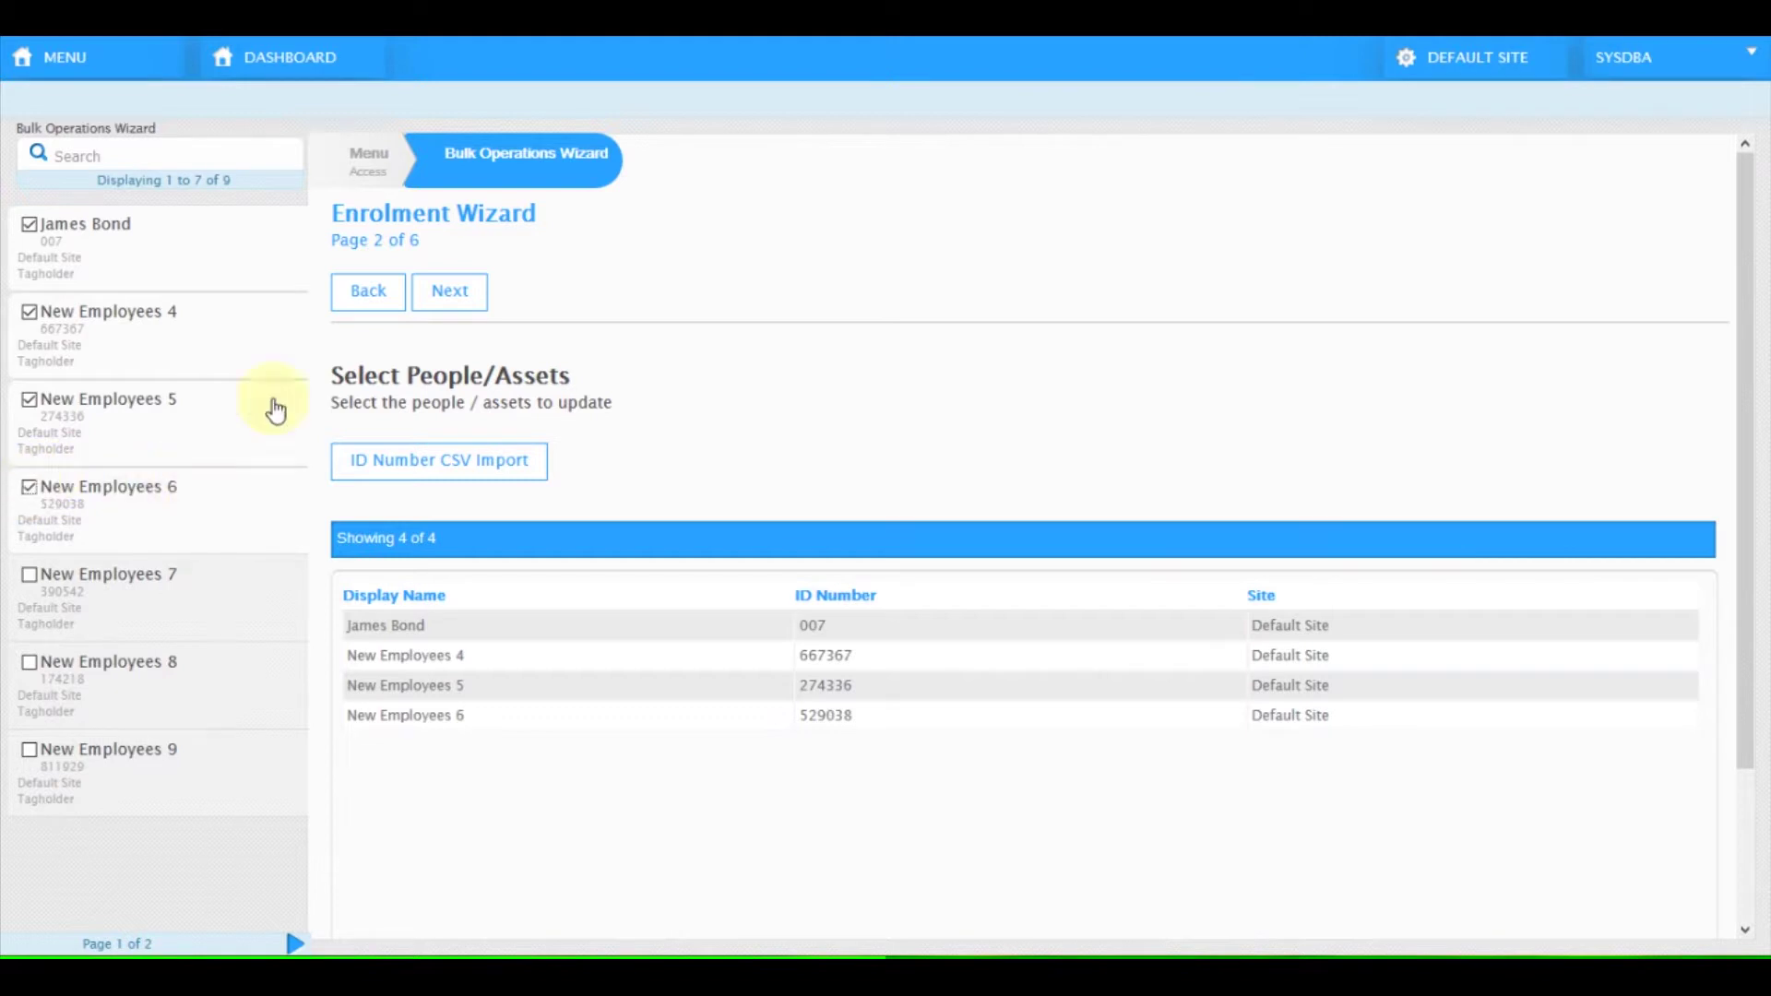
click(427, 313)
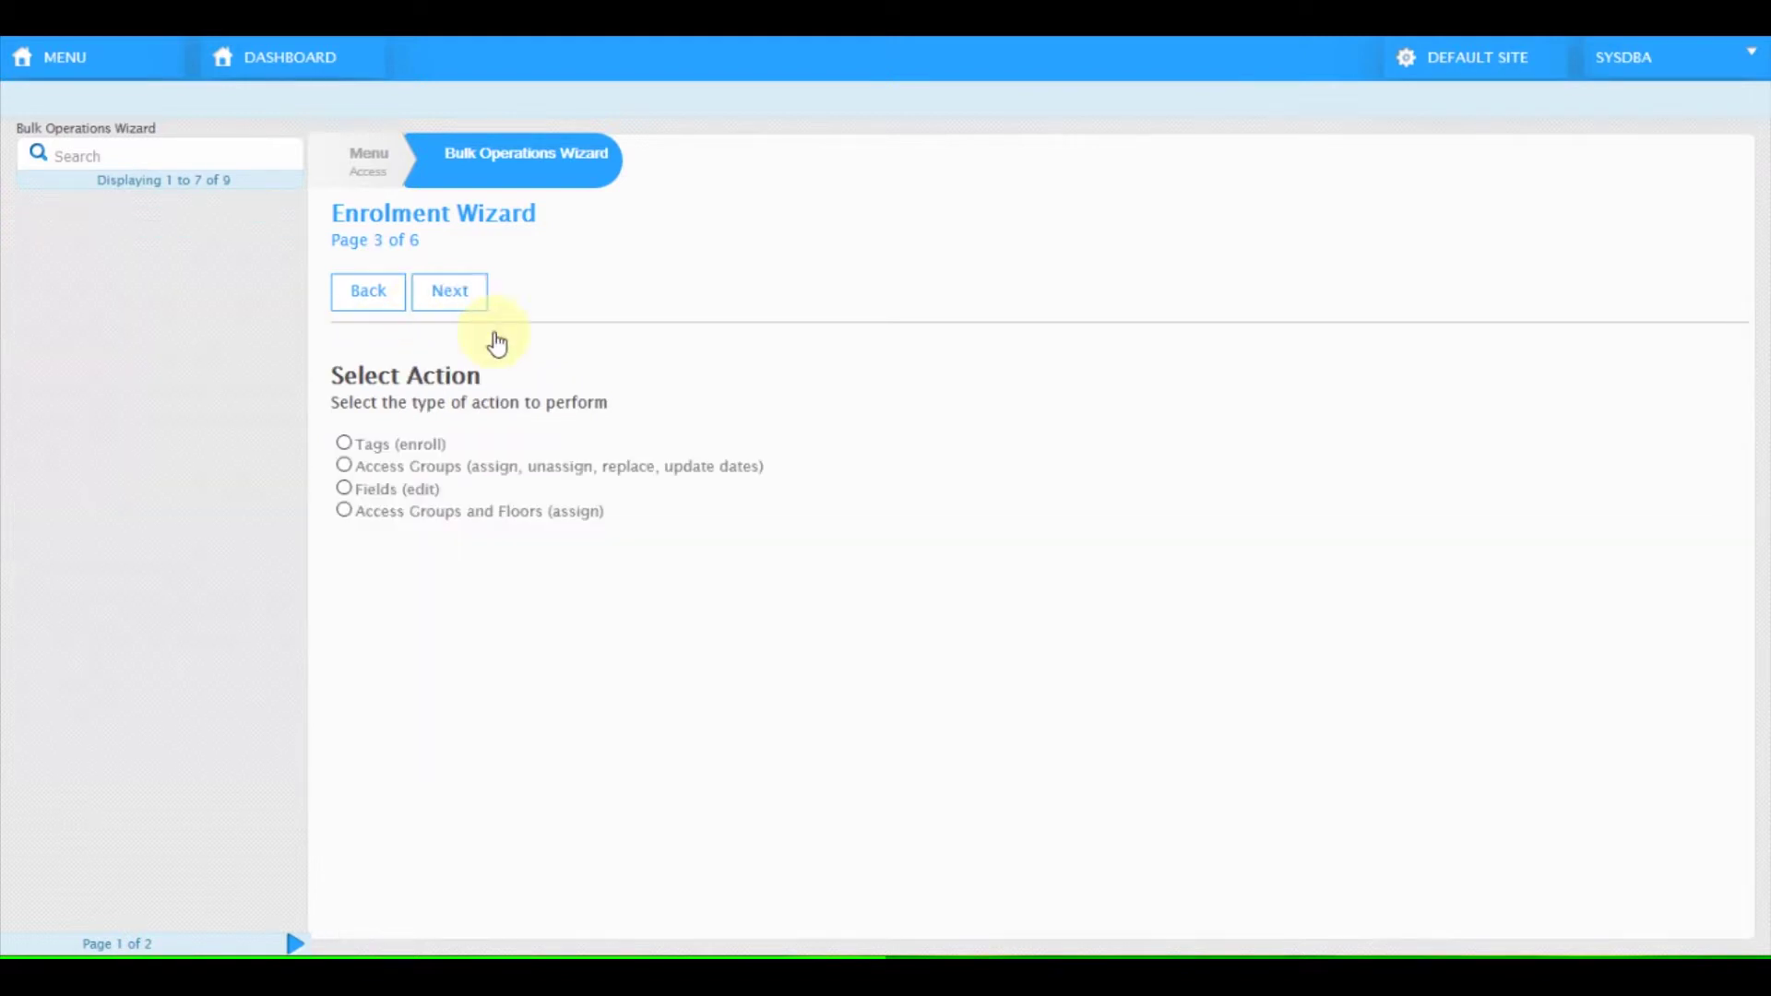
Step: Choose Fields (edit) as the action to perform and continue to the fields to edit
drag(1770, 687, 1175, 387)
click(406, 486)
click(450, 297)
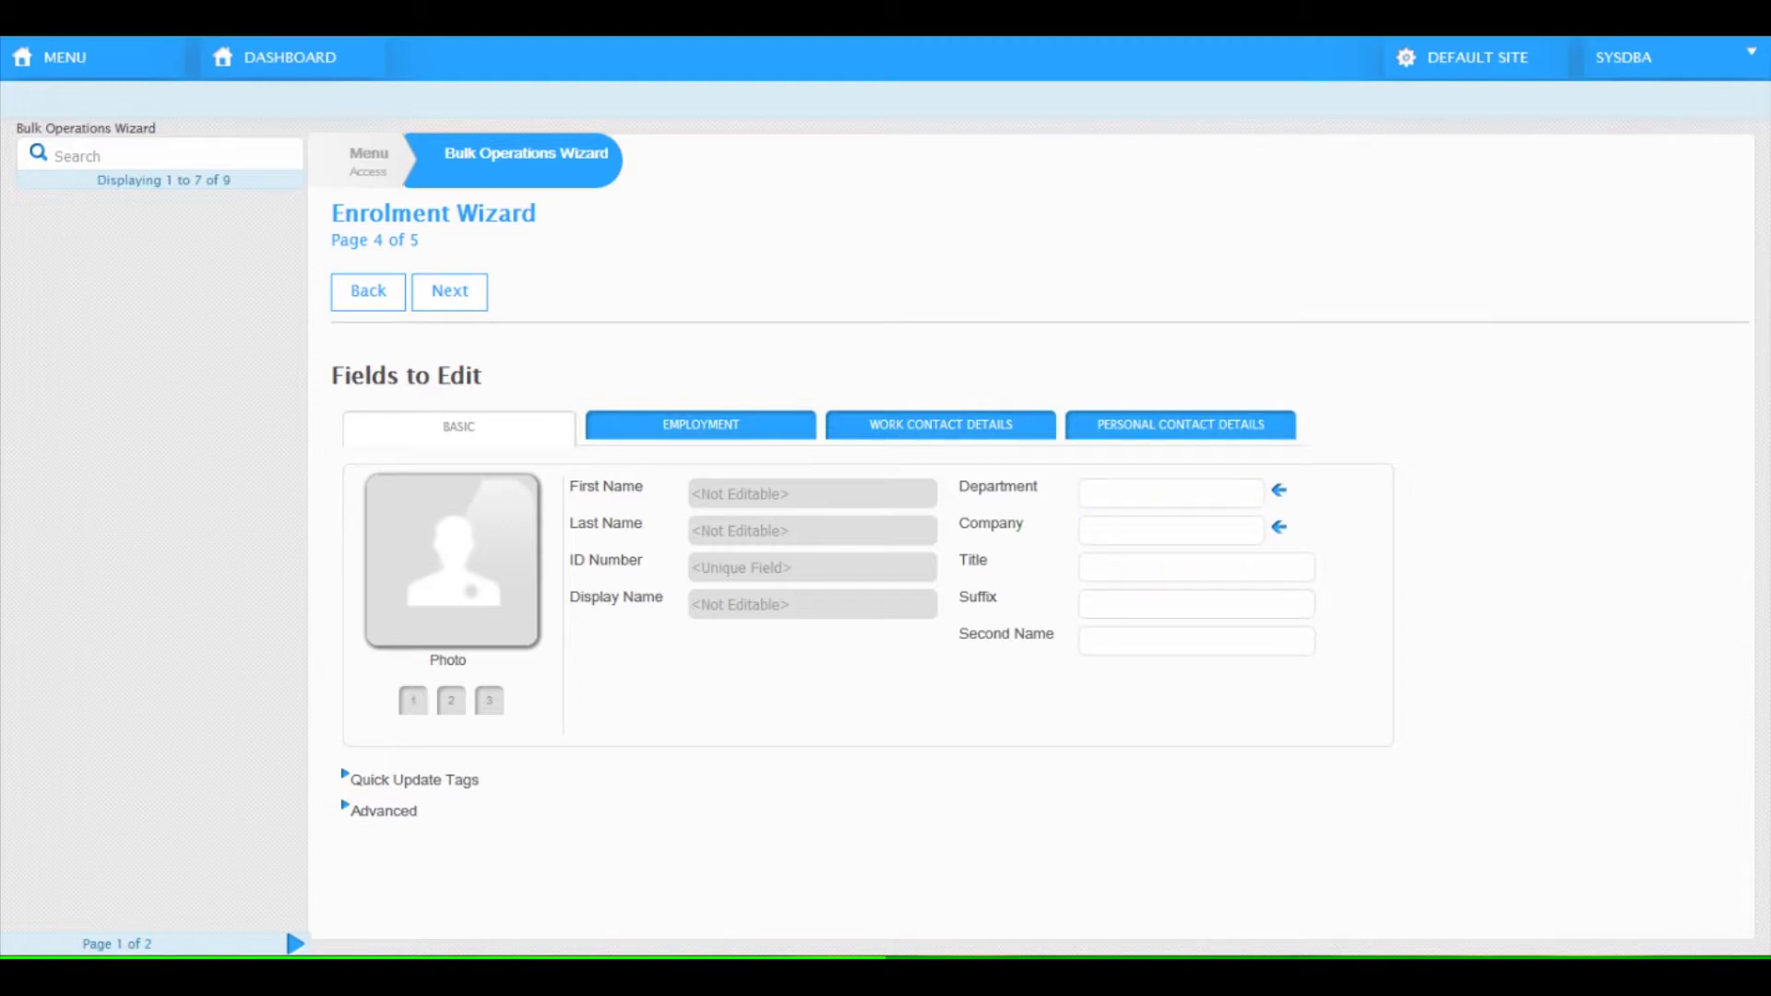
Step: Set the department to MI7 and the company to Bond Movies Inc., and continue to the summary
click(1170, 486)
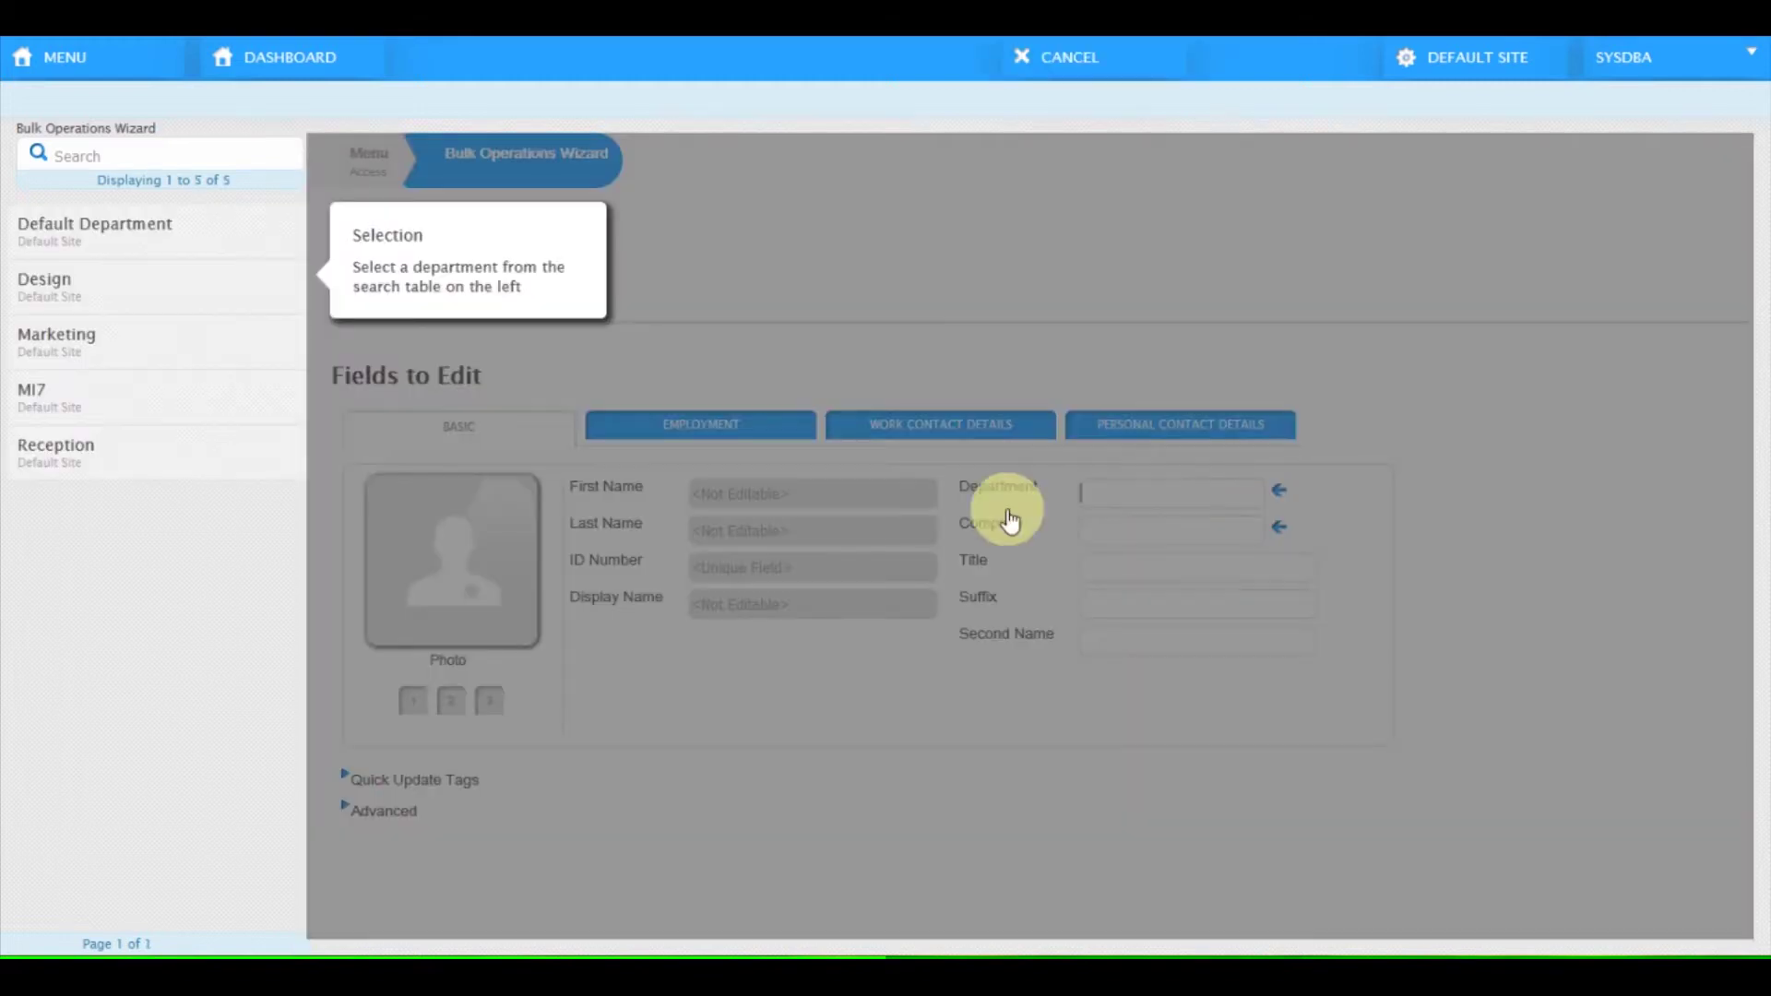
click(93, 409)
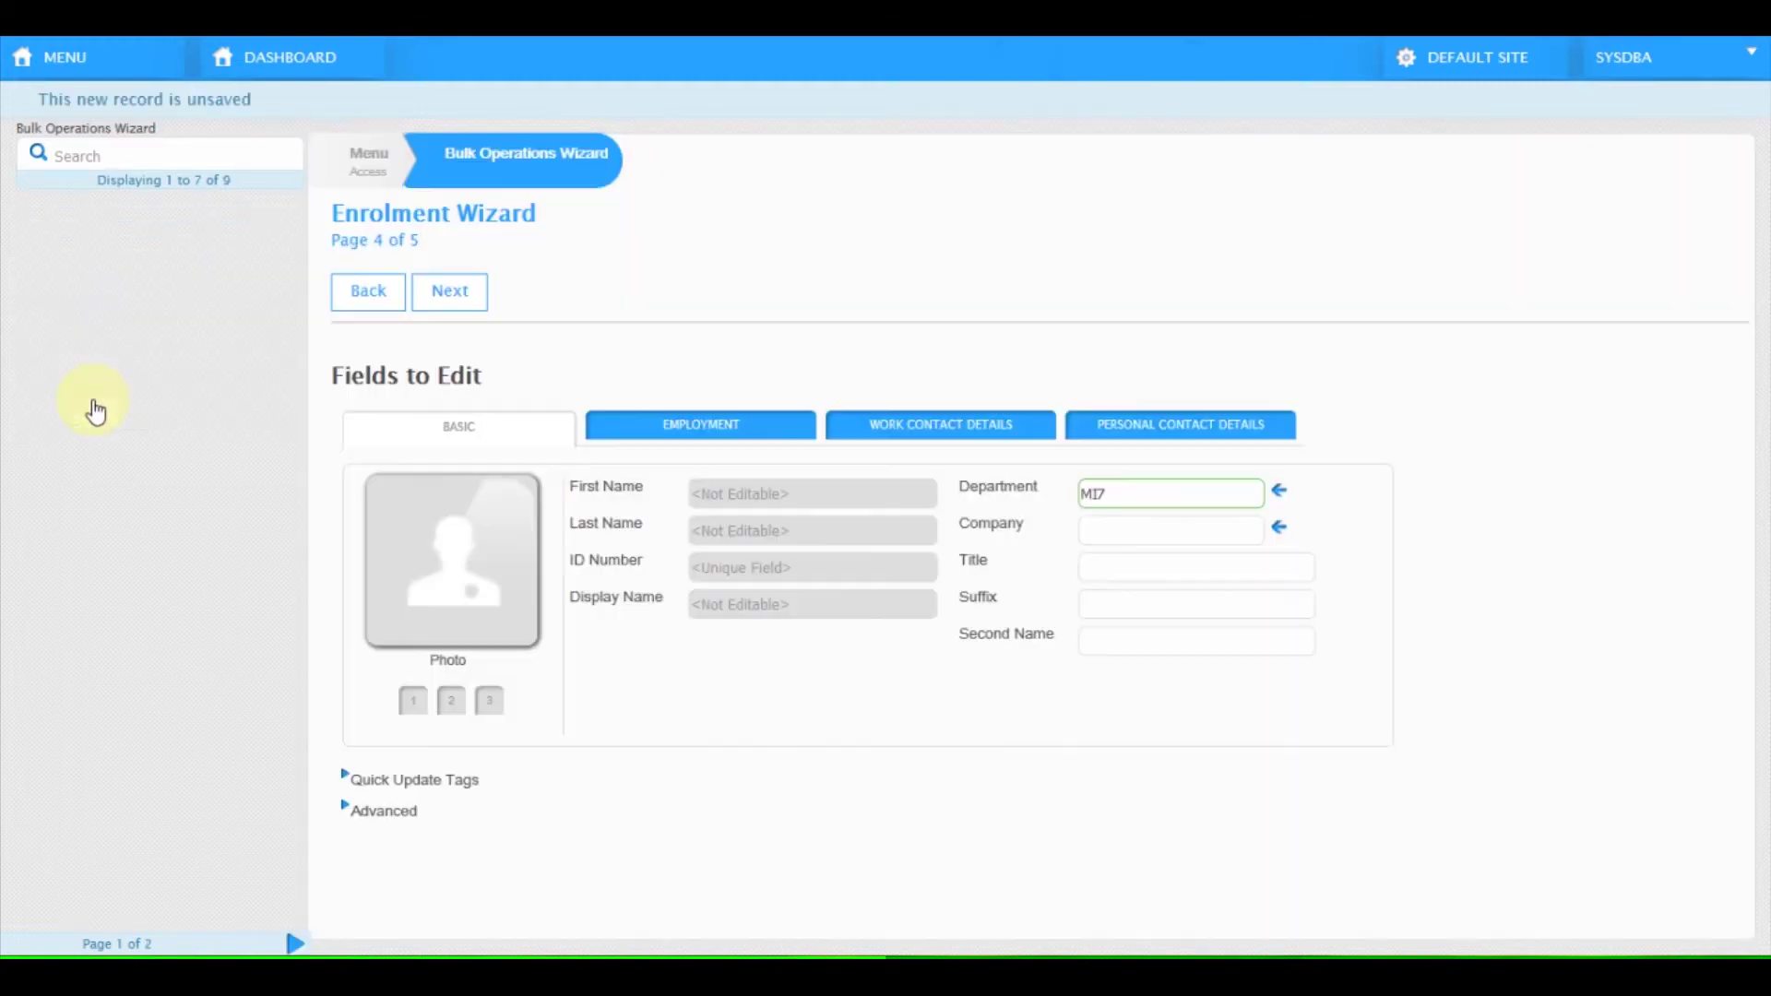
click(1151, 529)
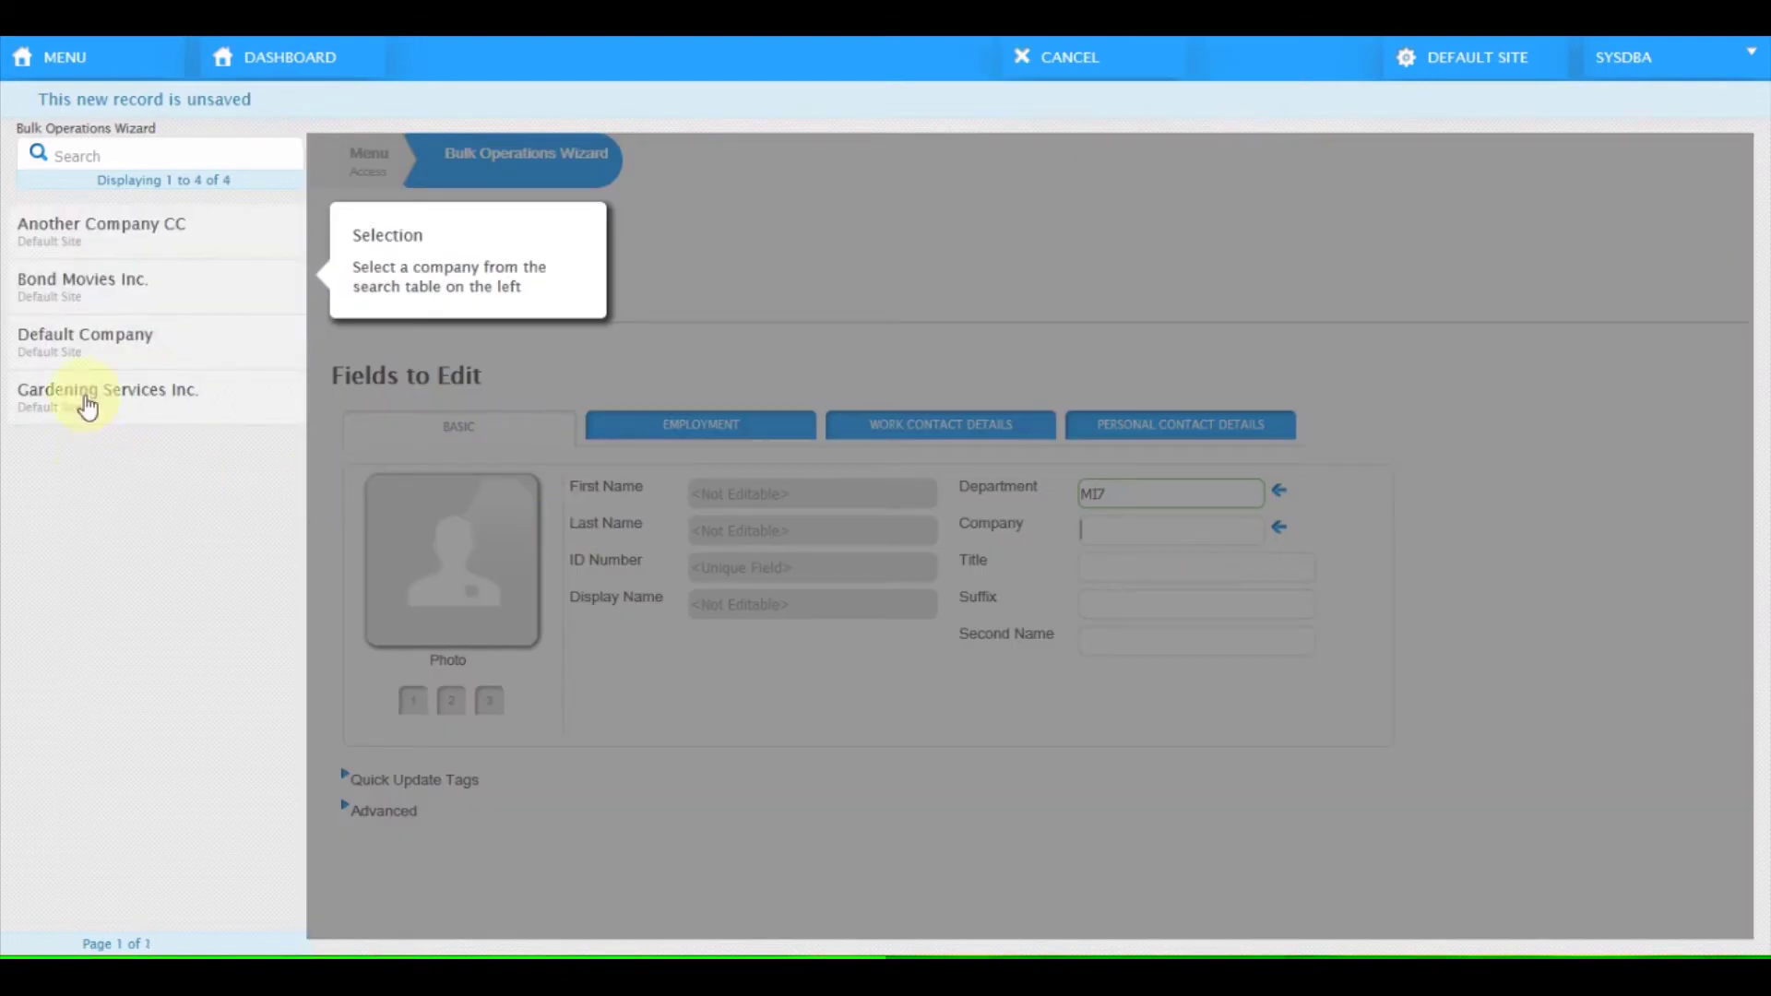
click(116, 296)
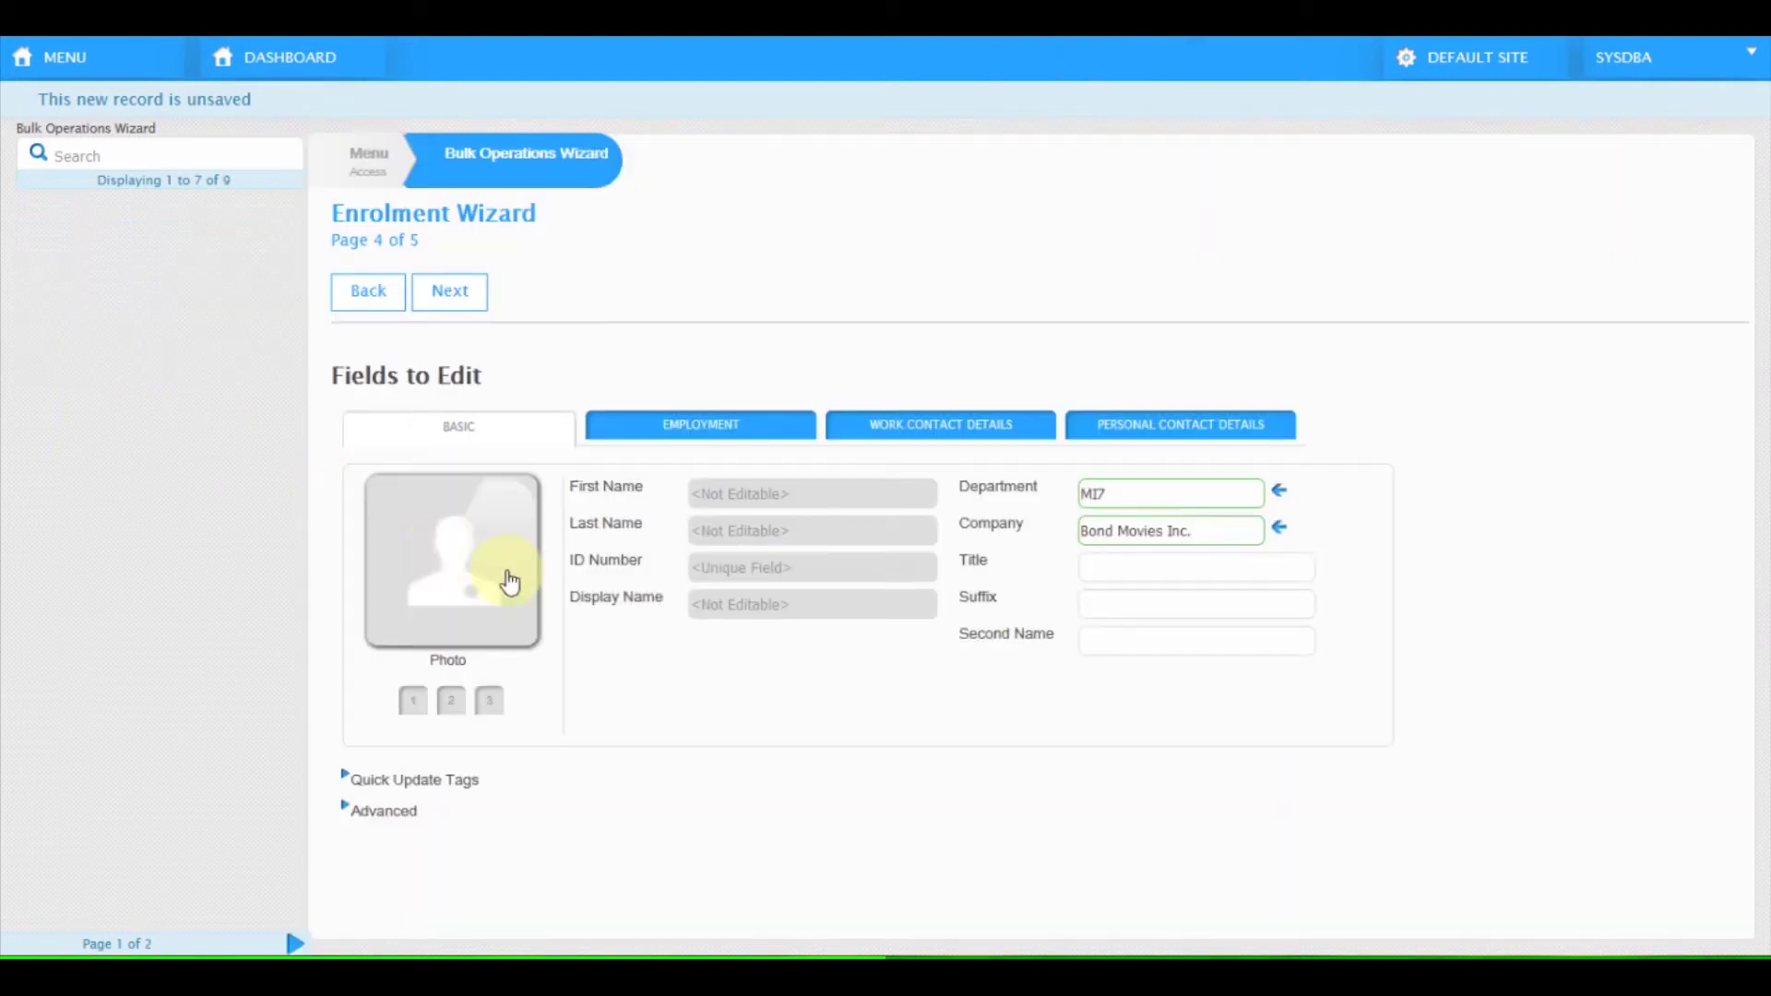
click(450, 291)
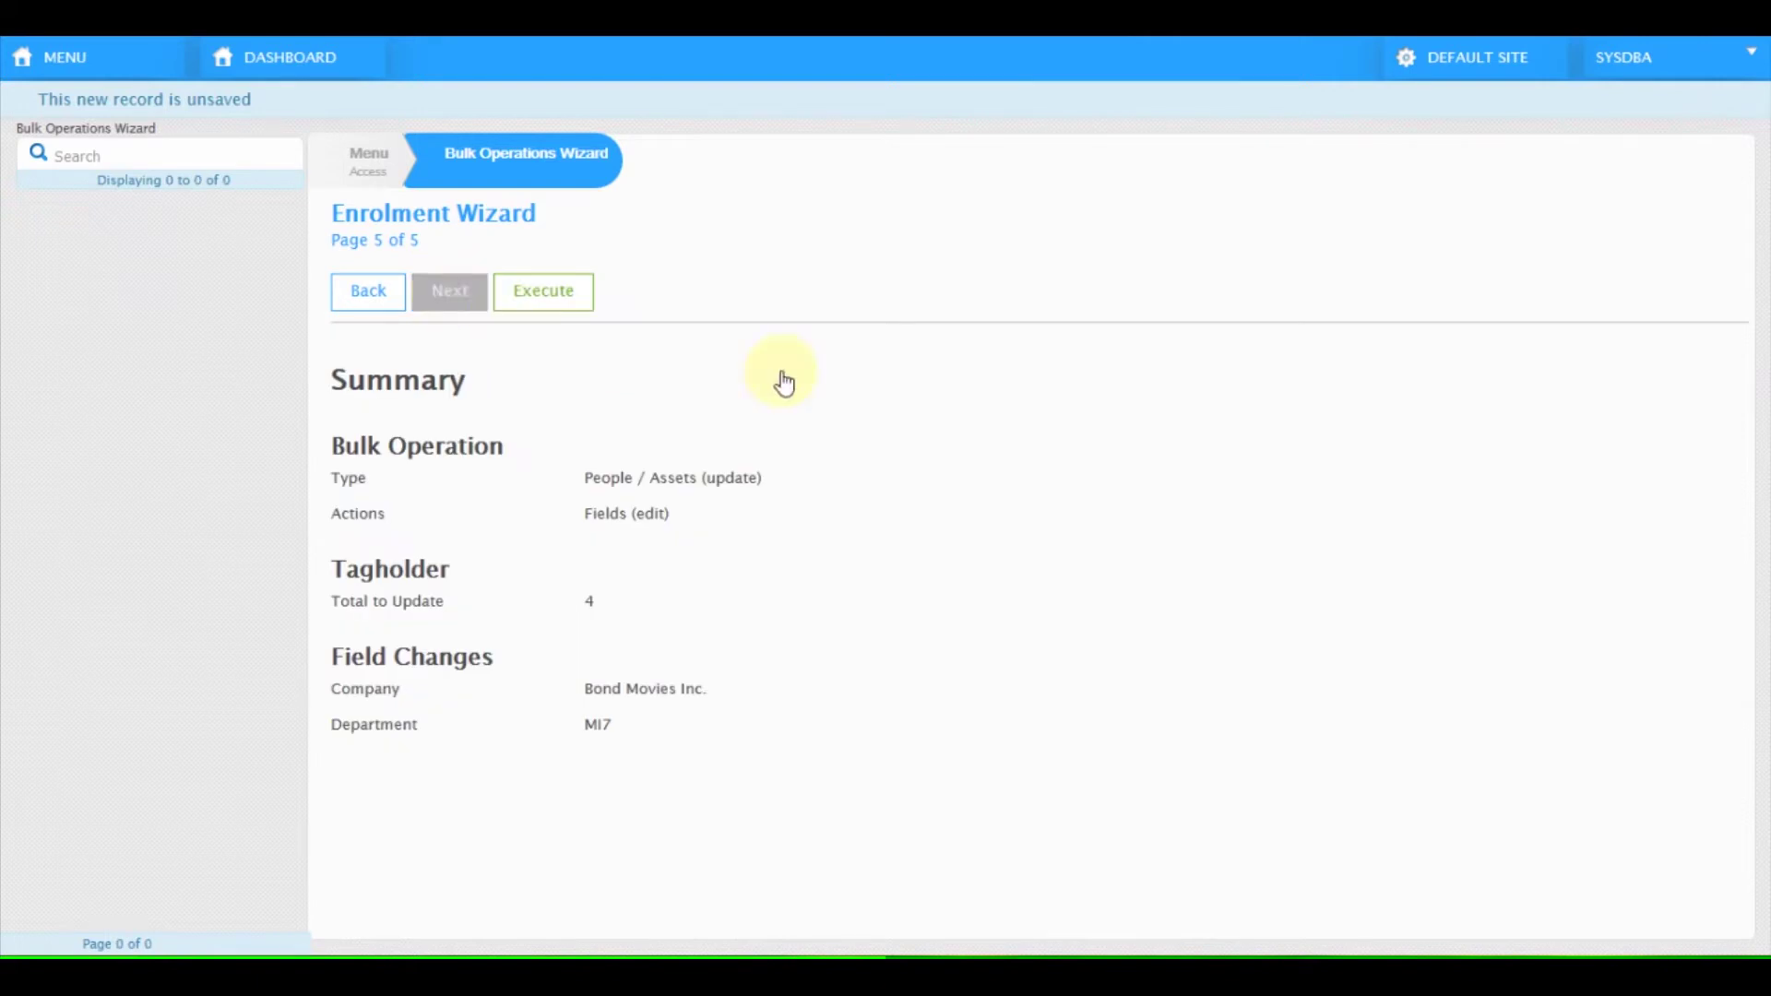
Step: Execute the bulk field update from the summary page and finish the wizard after its report
drag(1383, 340, 996, 372)
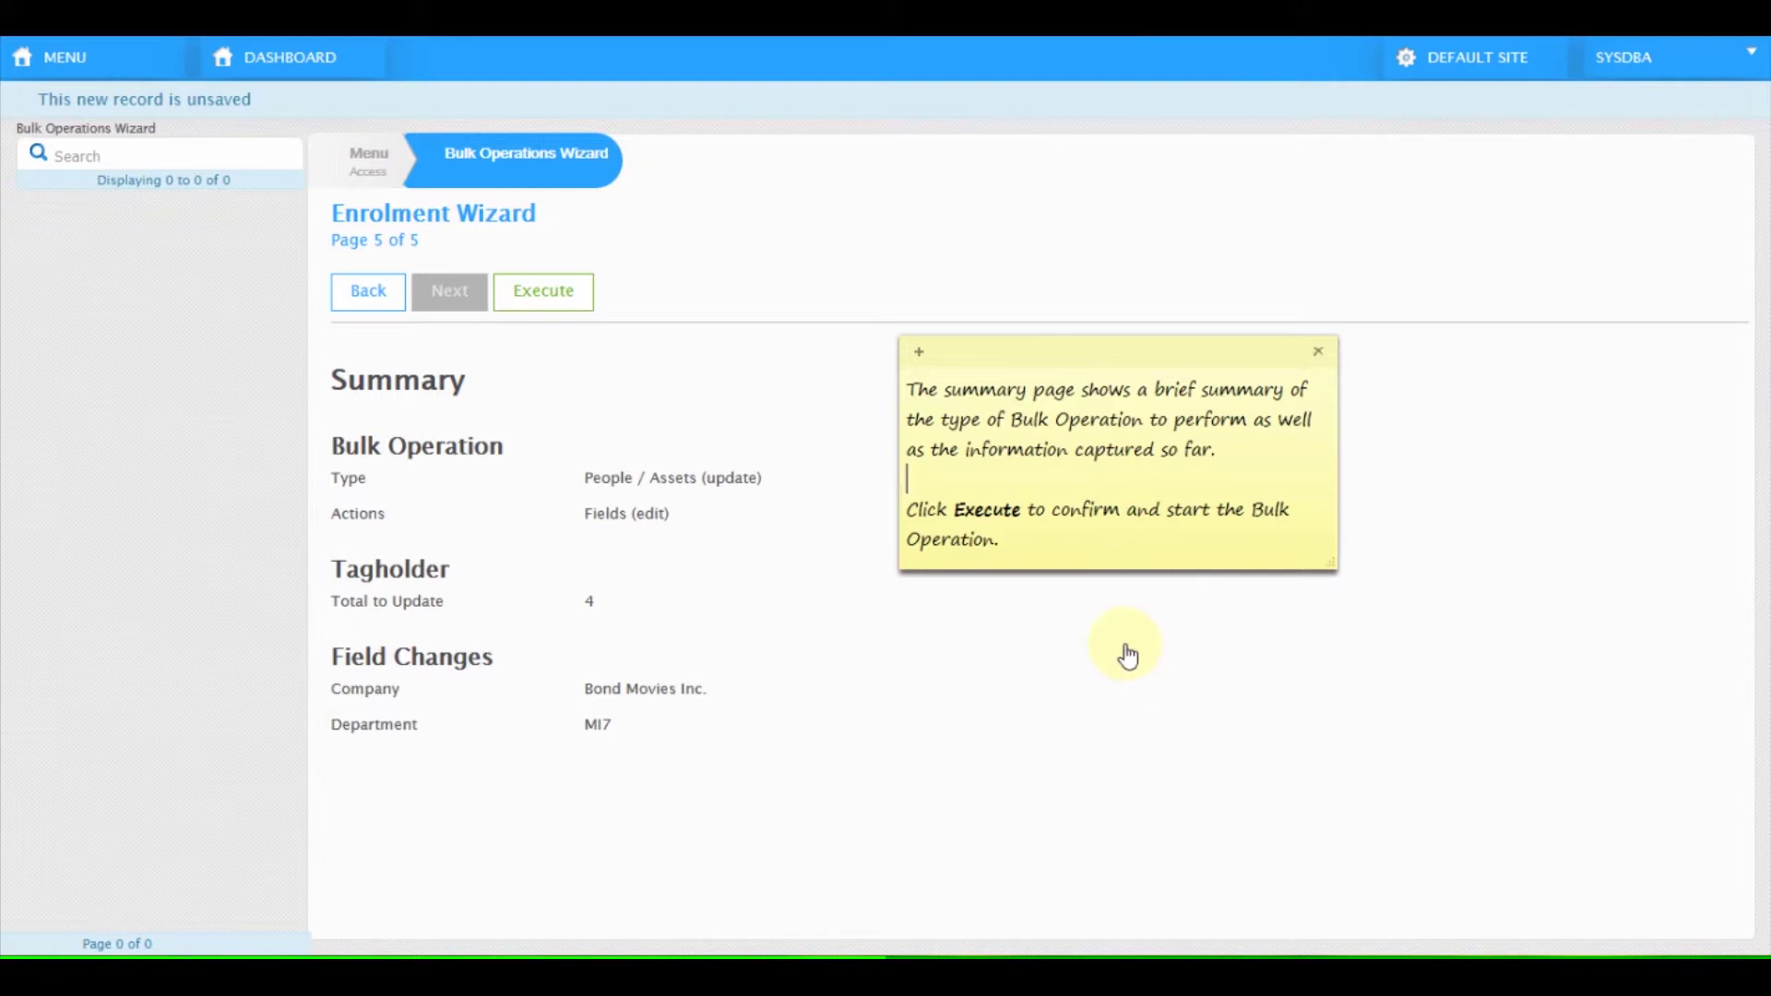
click(510, 304)
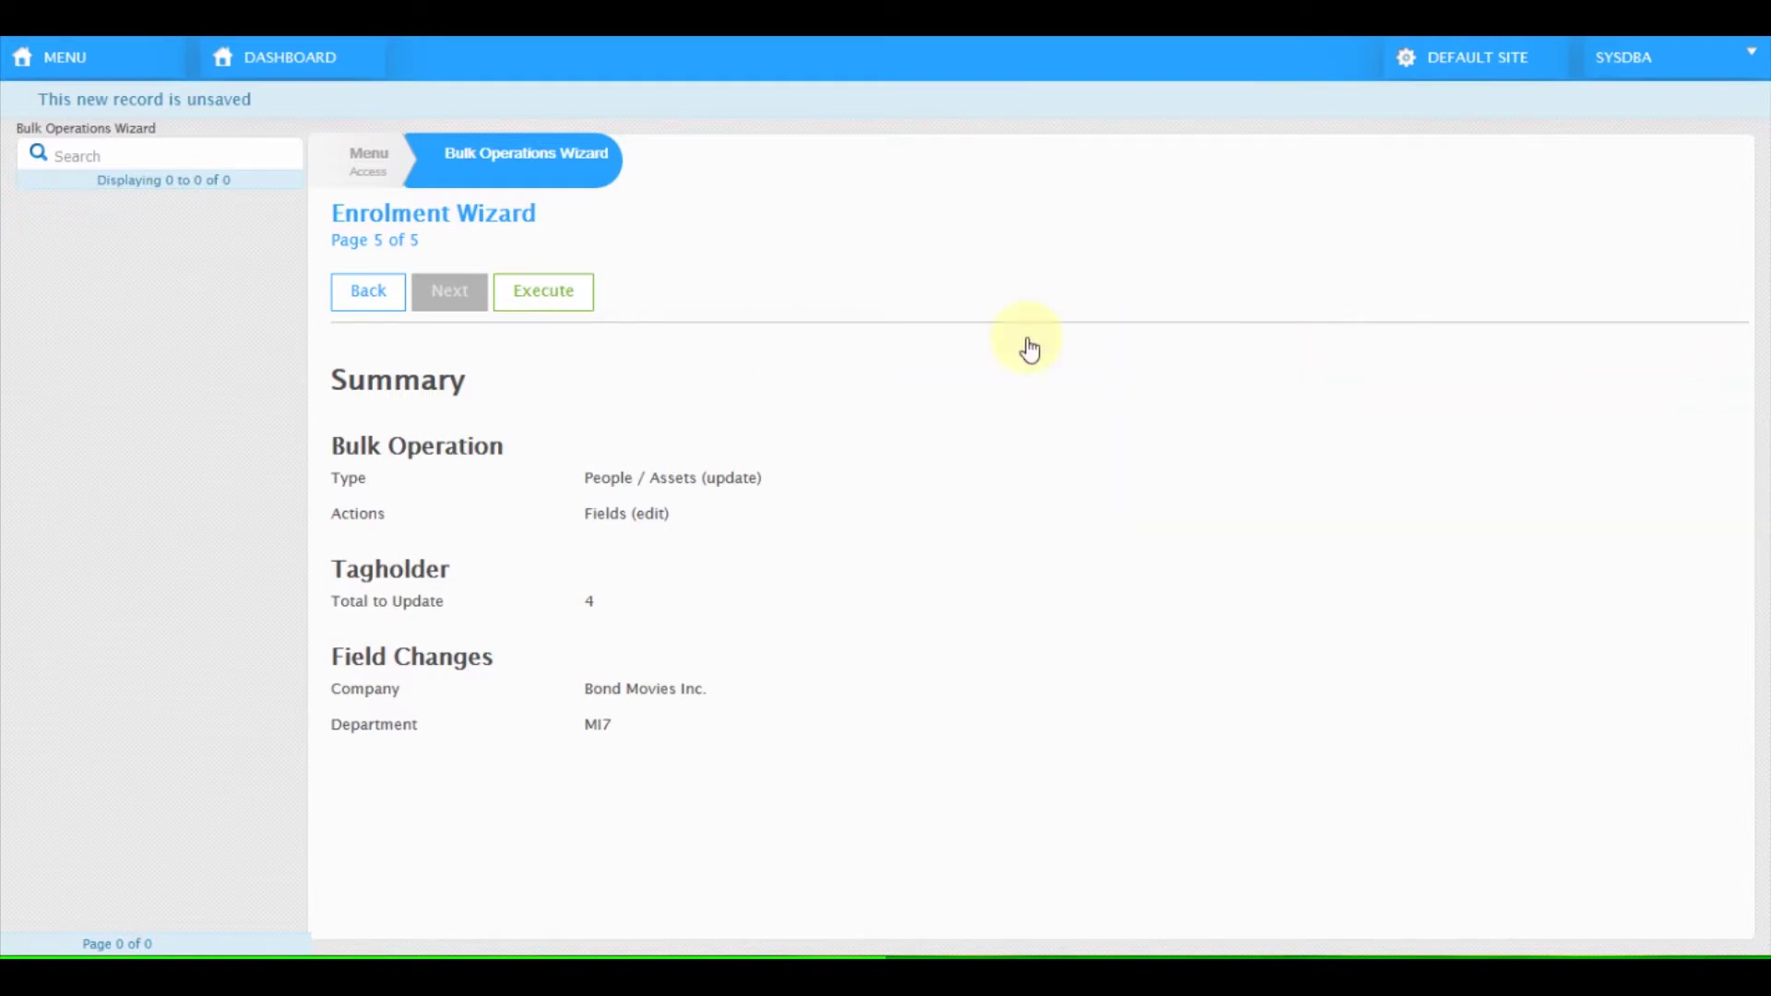
click(545, 294)
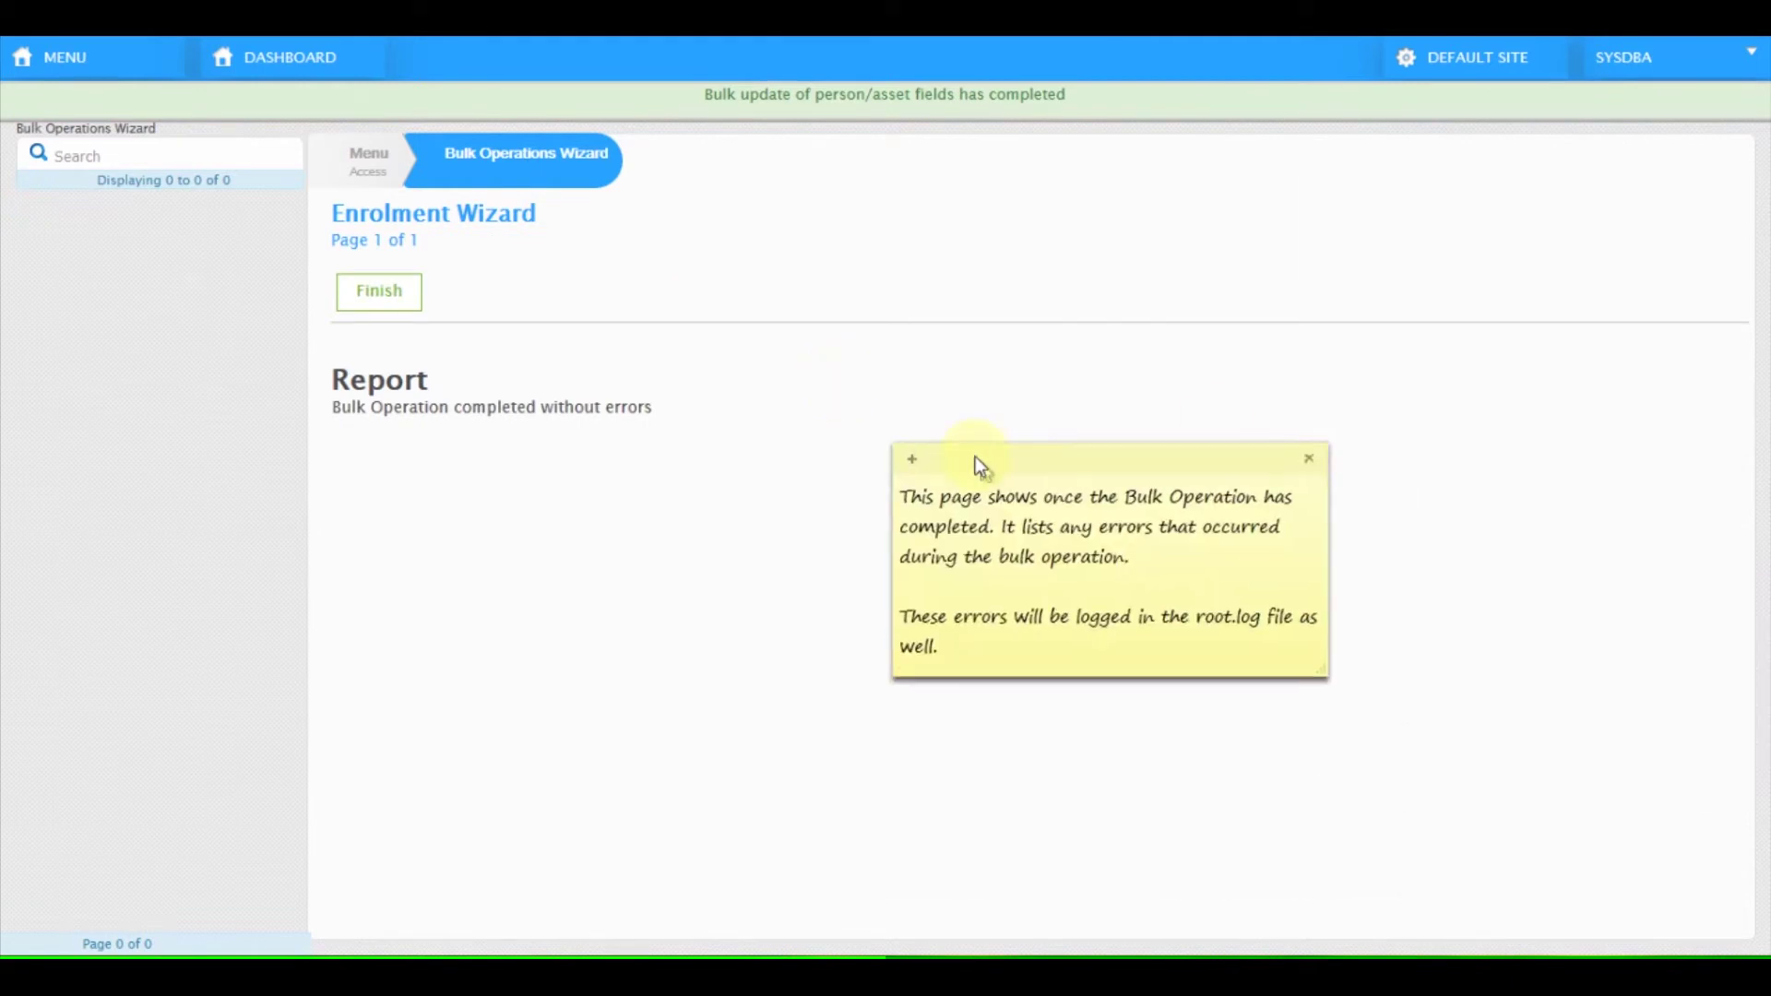
drag(976, 466, 948, 412)
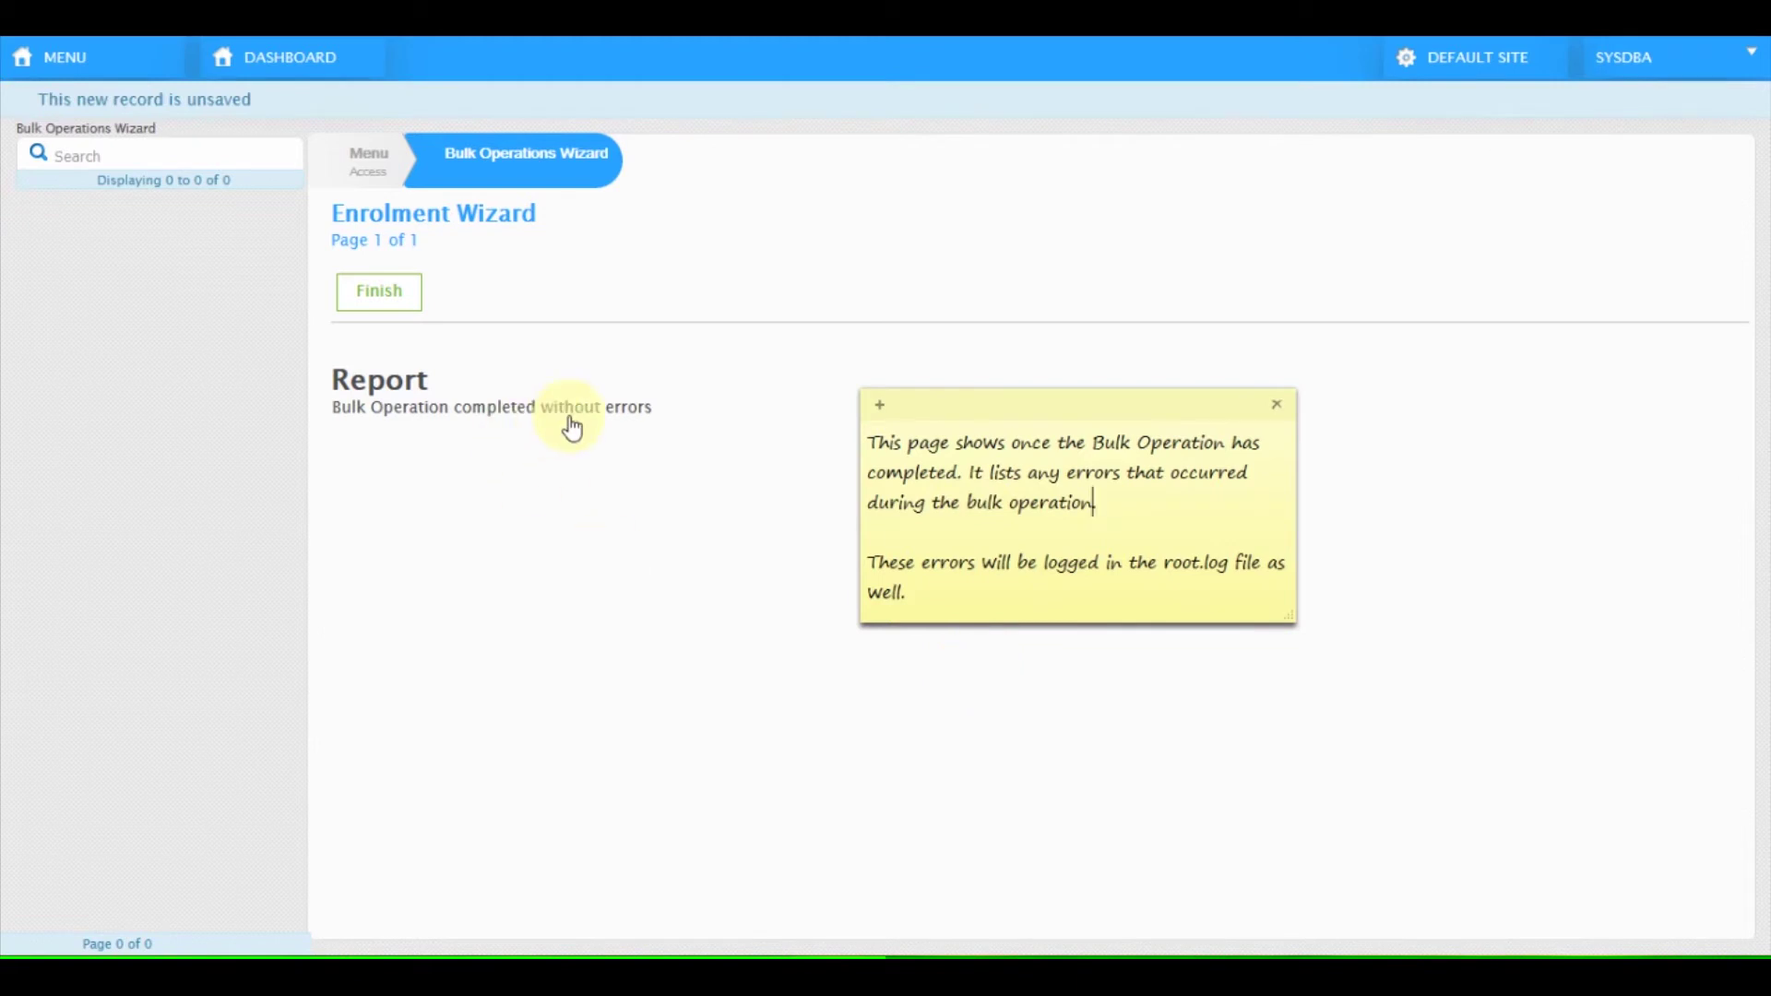
drag(1004, 408, 1160, 433)
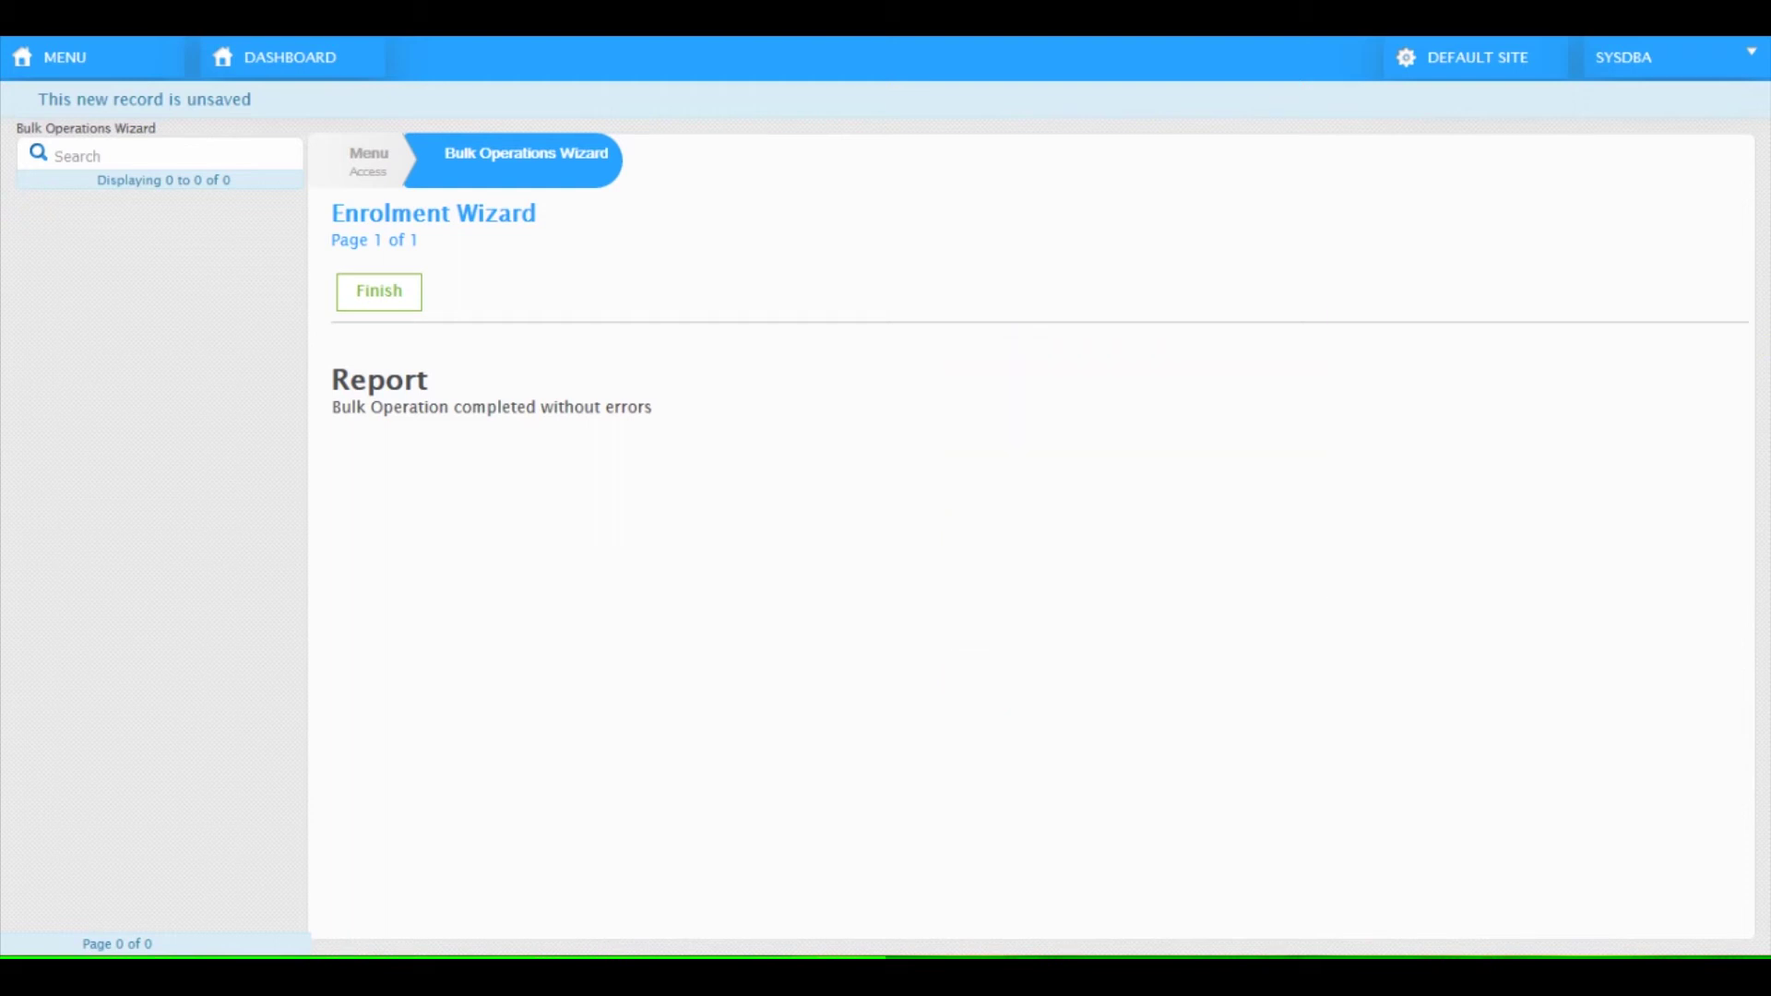
click(397, 293)
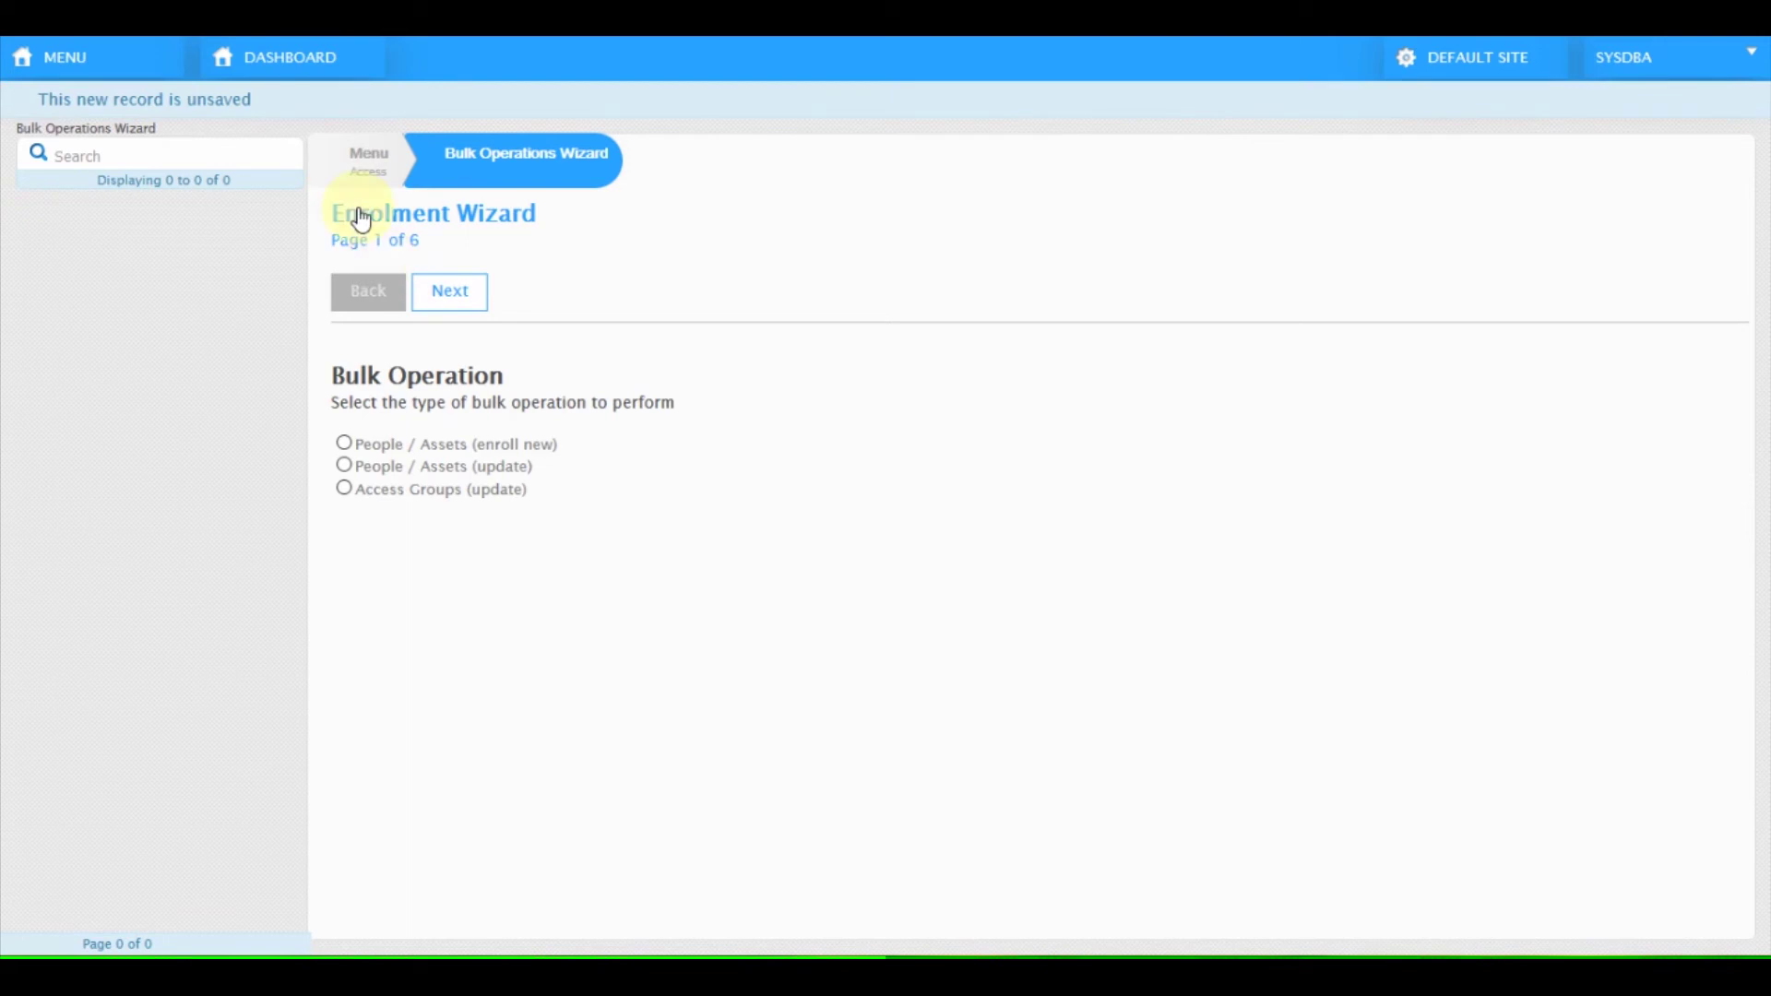
Step: Return to the tagholder records and check the department and company of the four updated tagholders, through New Employees 6
click(351, 167)
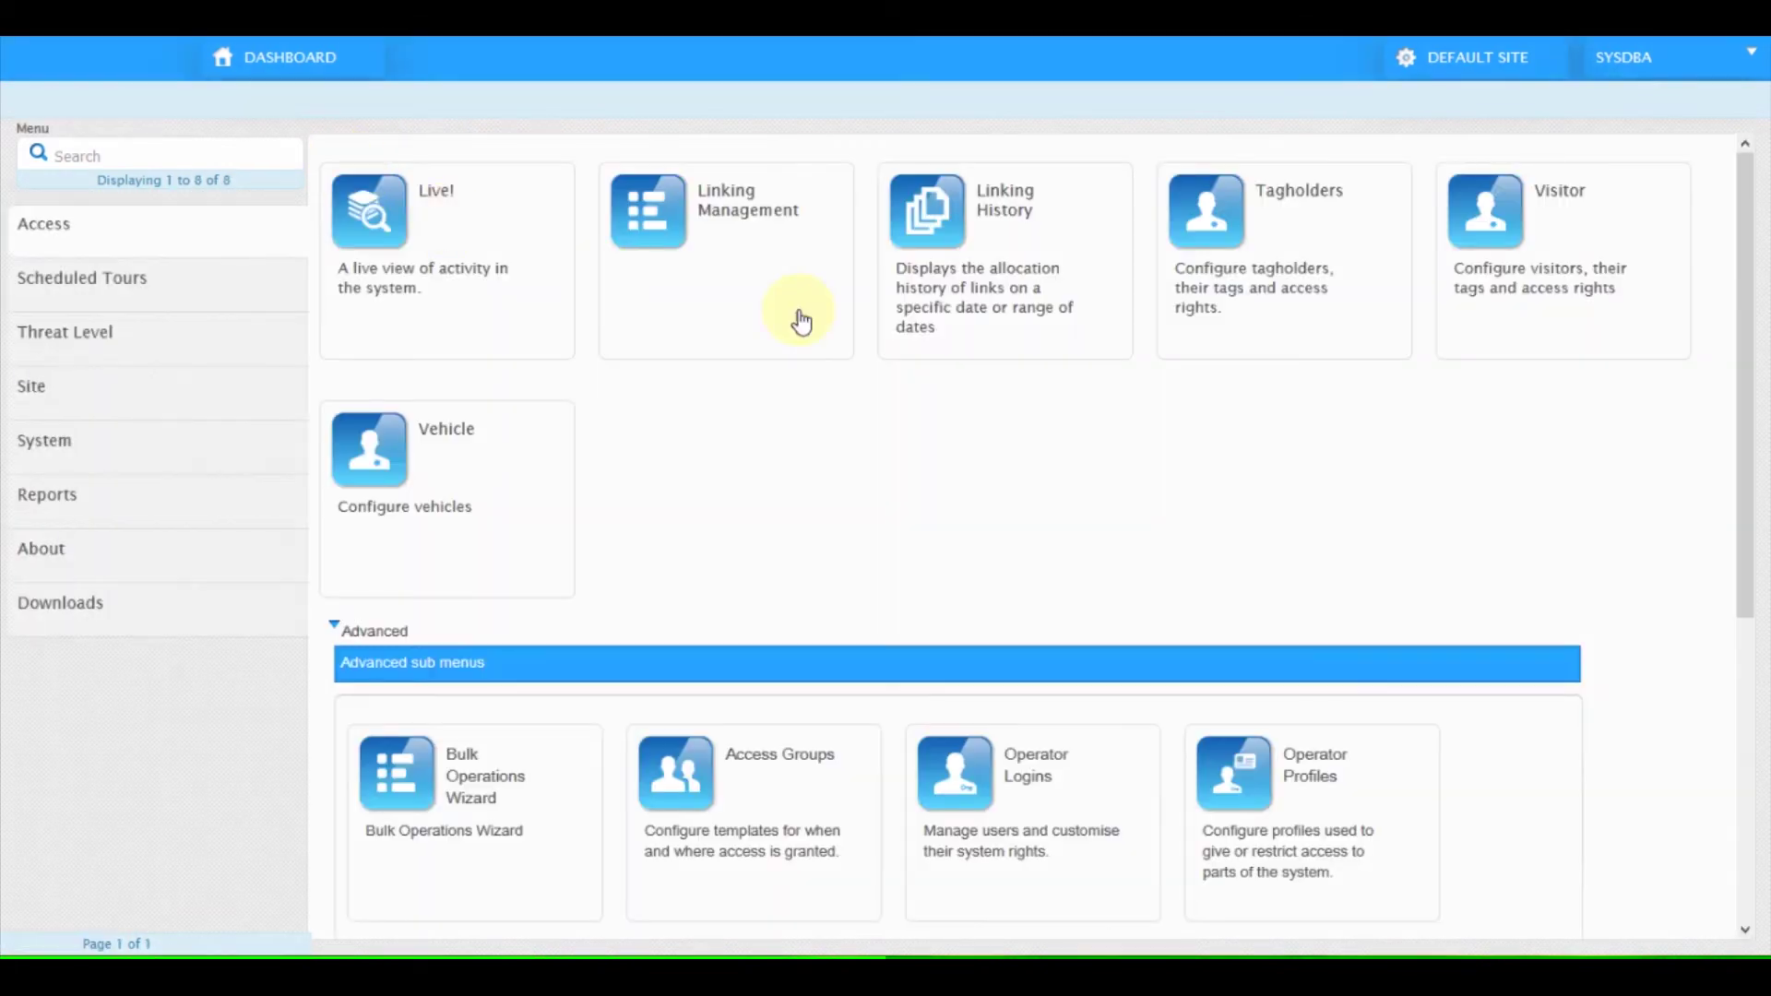
click(1295, 265)
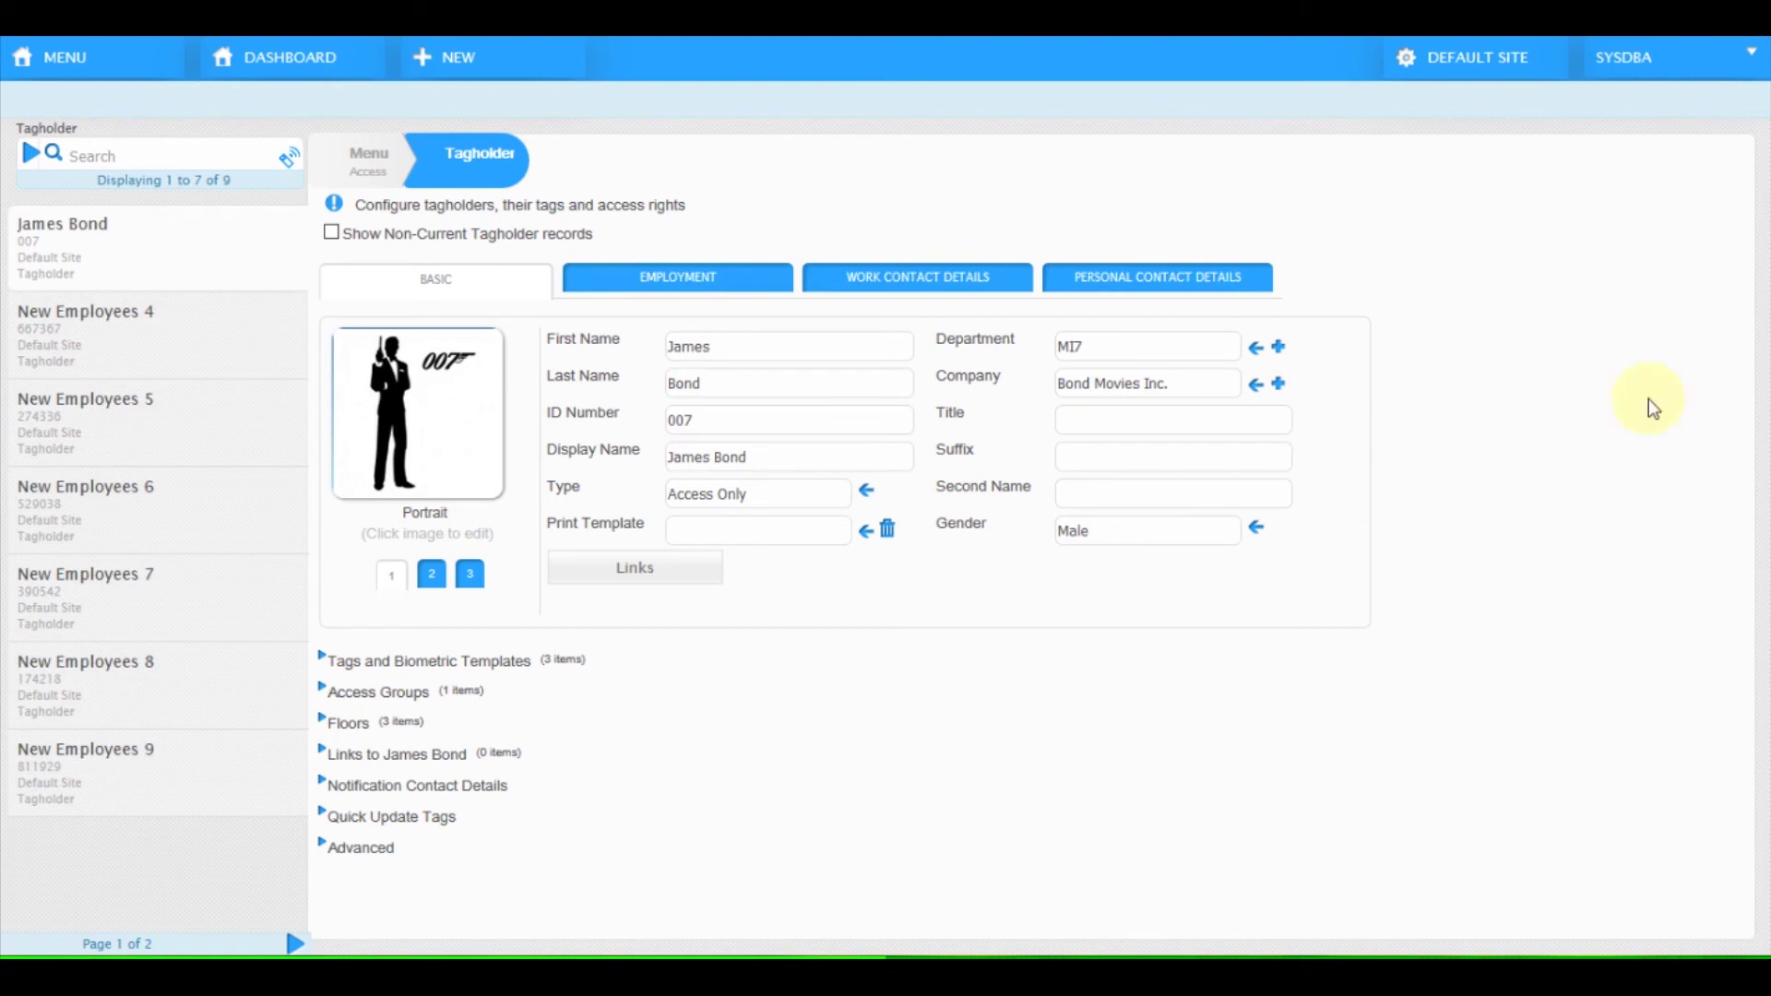
click(142, 350)
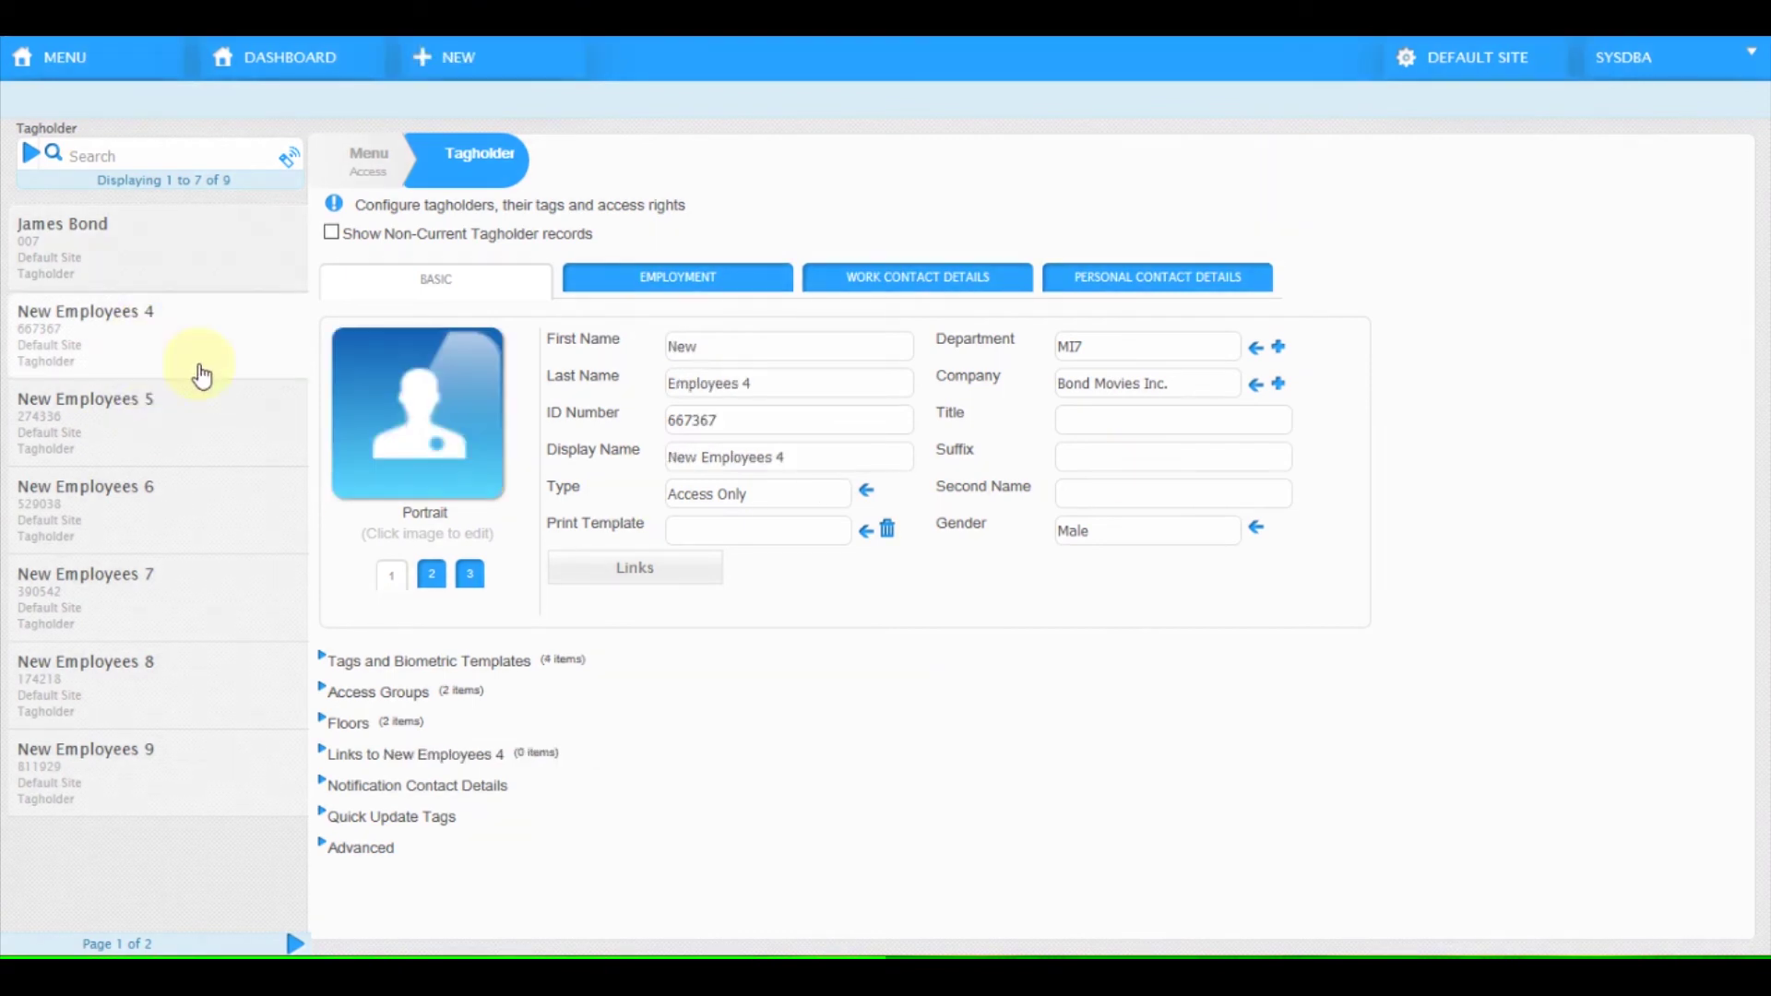
click(200, 448)
click(178, 533)
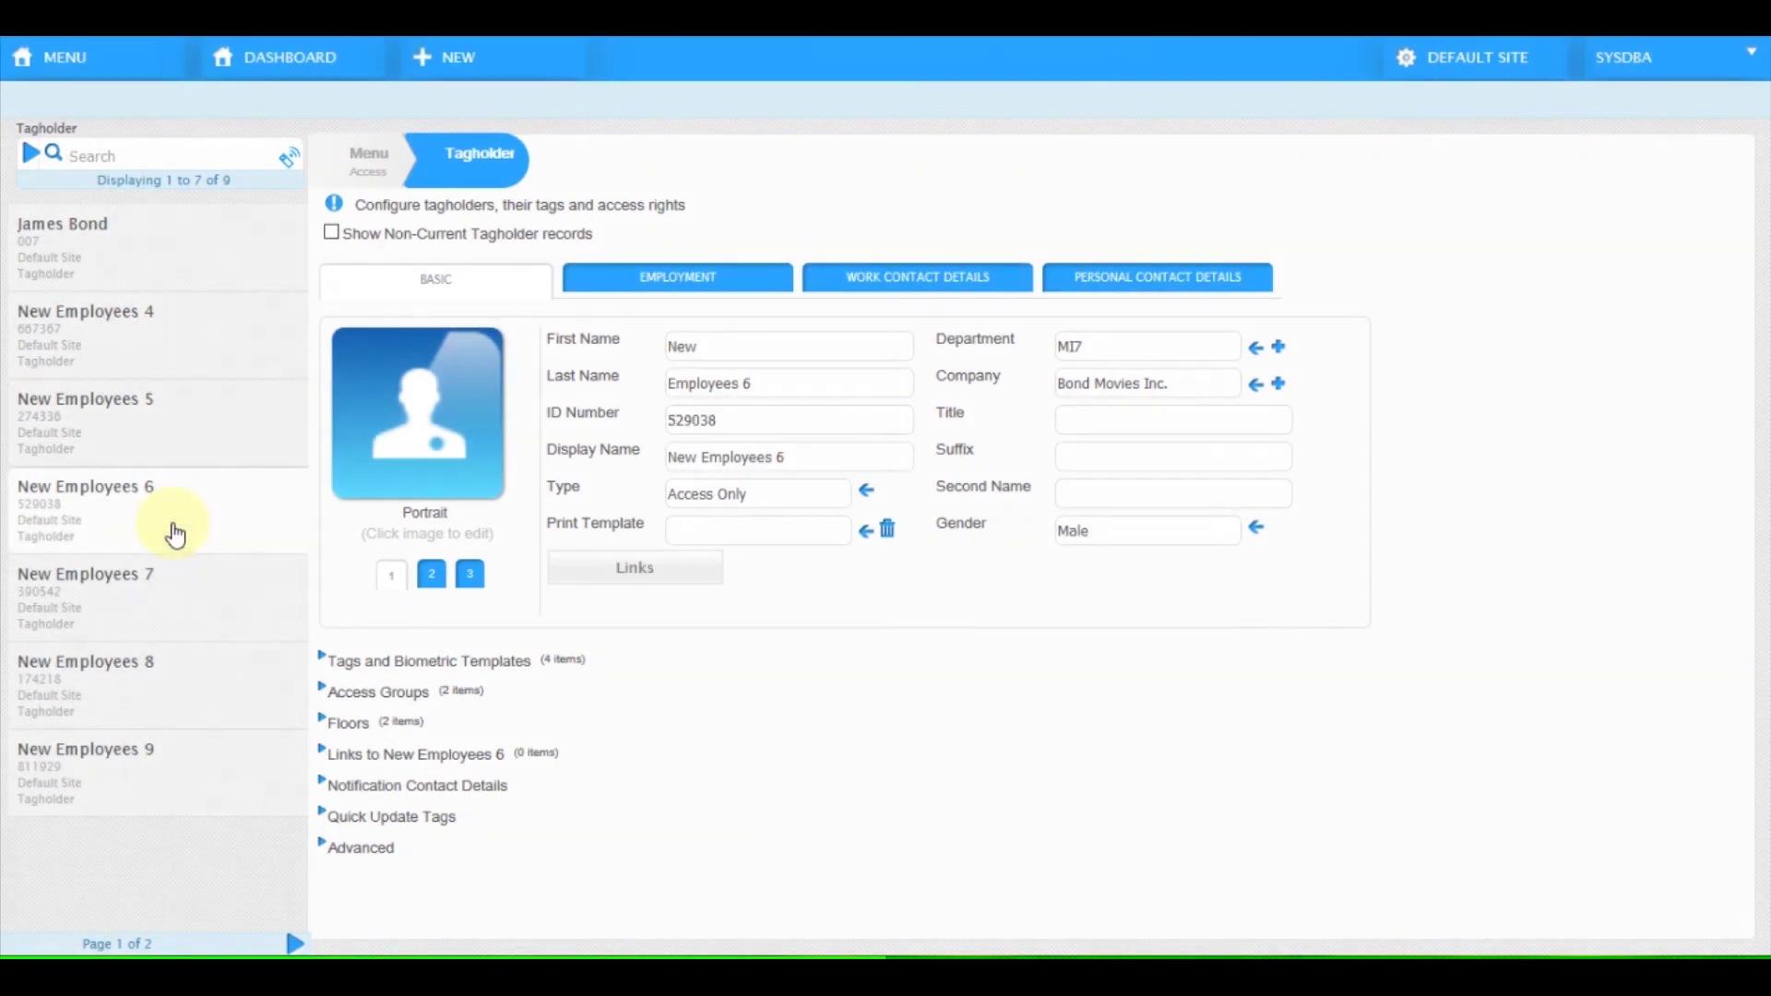